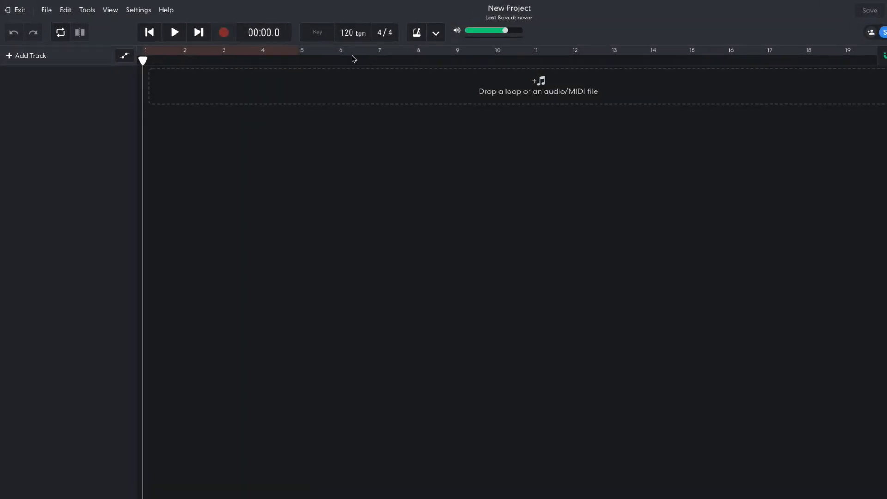
Set the project tempo to 130 bpm and its key to E minor.
double_click(345, 32)
text(130)
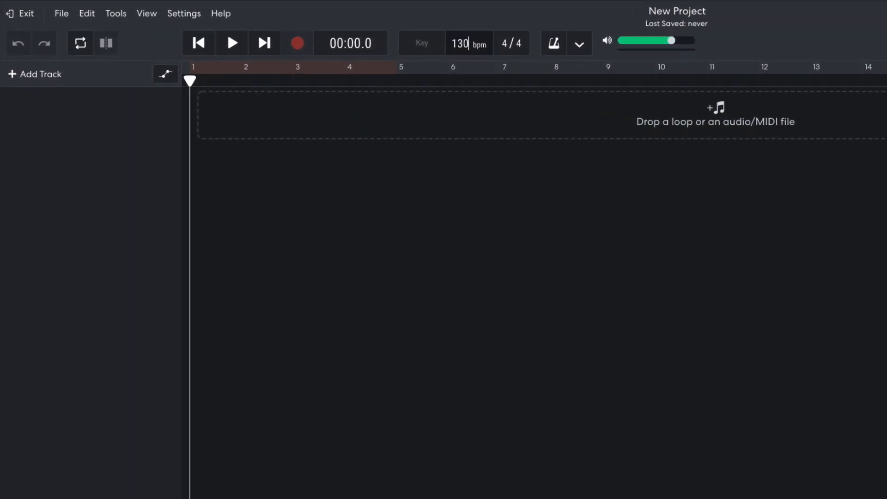
key(Return)
click(419, 49)
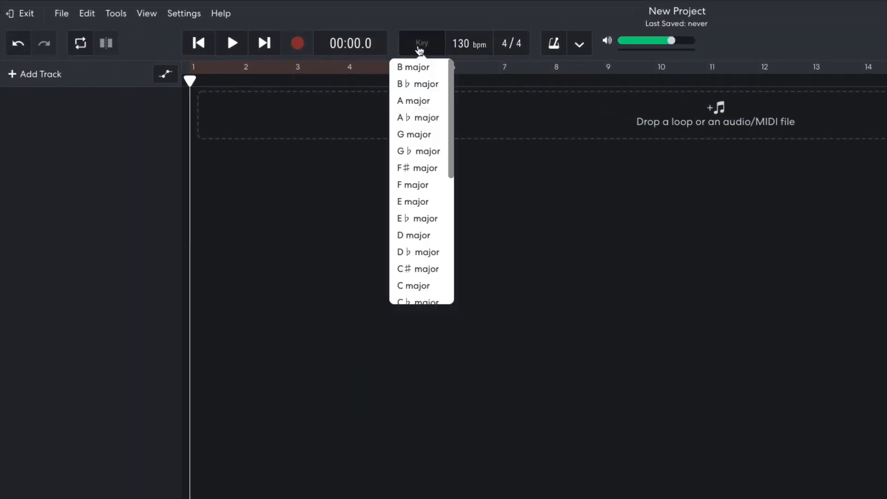
scroll(445, 130, down, 5)
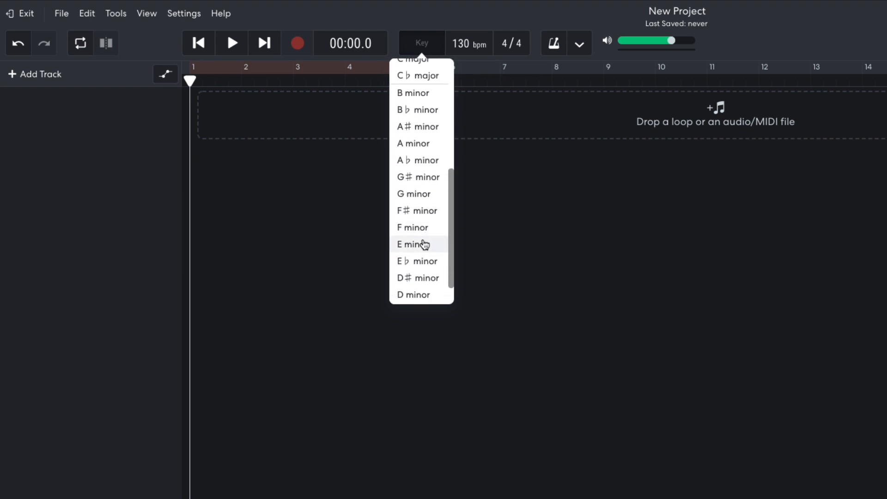
click(423, 245)
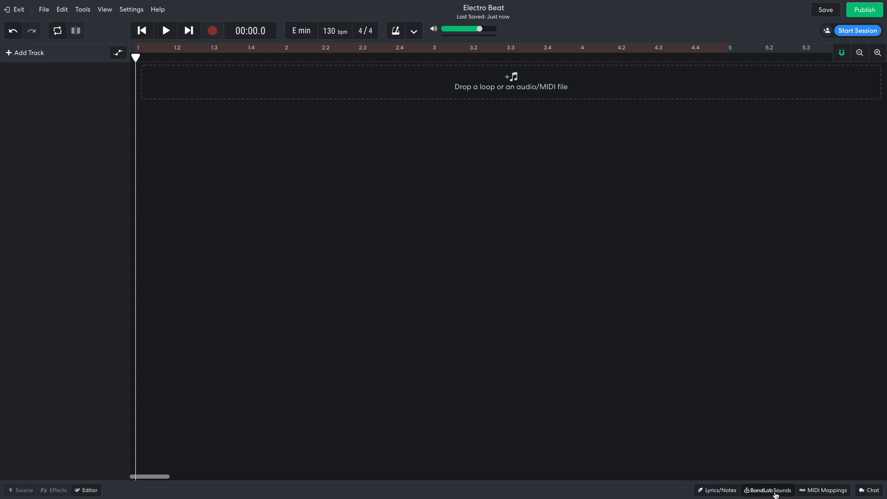
Search BandLab Sounds for "electro" and open the Arabian Prince pack from the full list of matching packs.
click(771, 491)
text(electro)
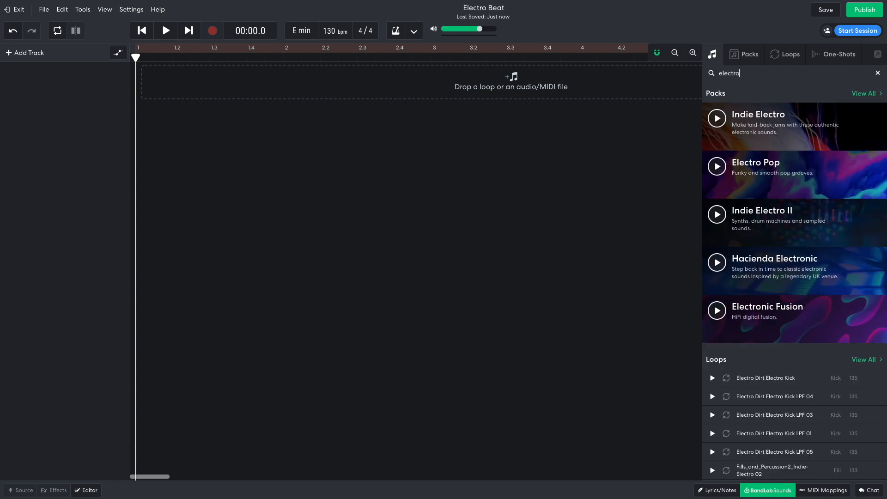
click(863, 94)
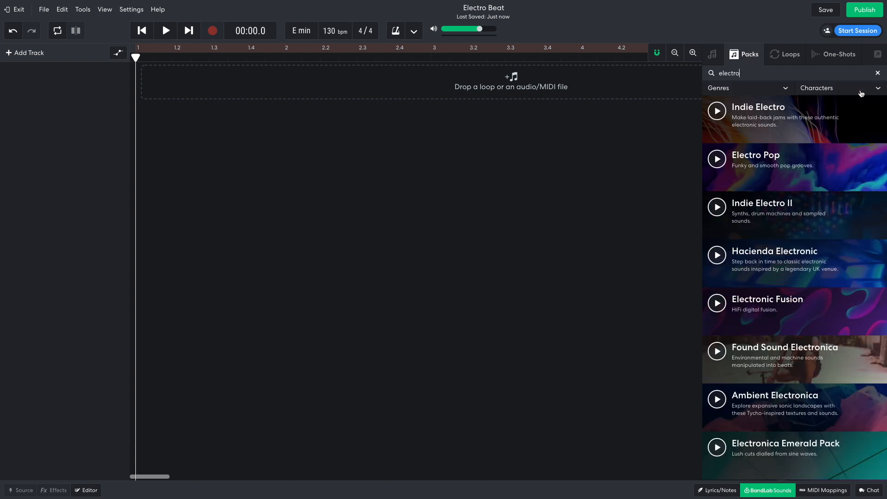
scroll(807, 267, down, 4)
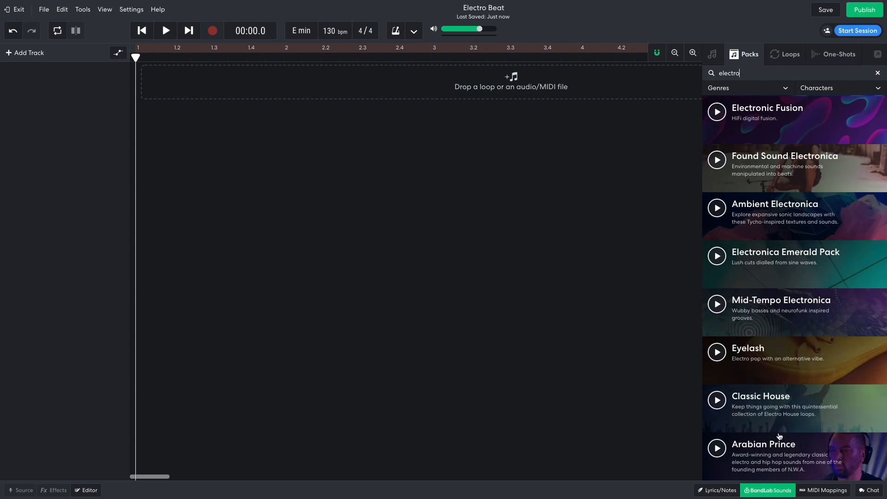
click(779, 462)
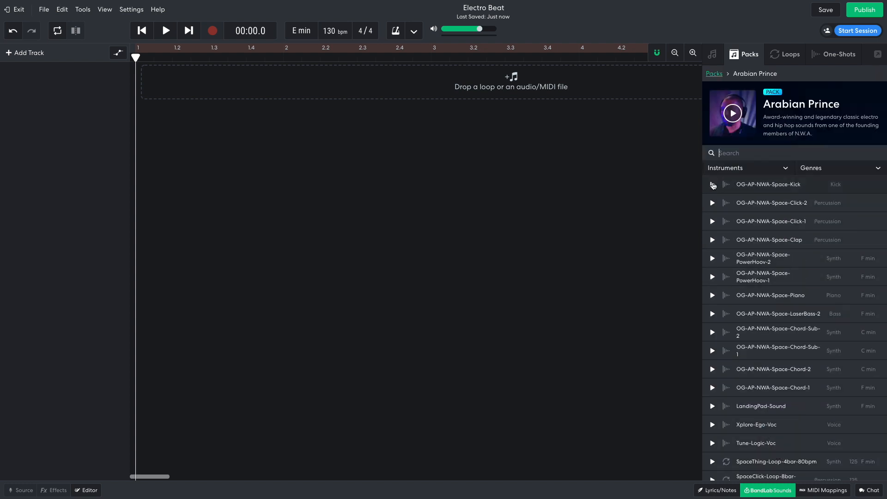
Add a Sampler track and load OG-AP-NWA-Space-Kick onto pad V and OG-AP-NWA-Space-Clap onto pad B.
click(712, 185)
click(714, 242)
click(28, 55)
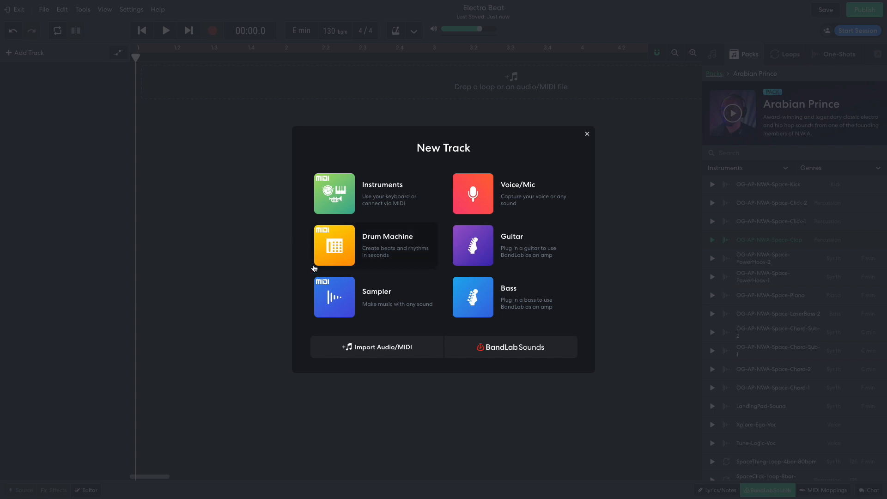
click(330, 291)
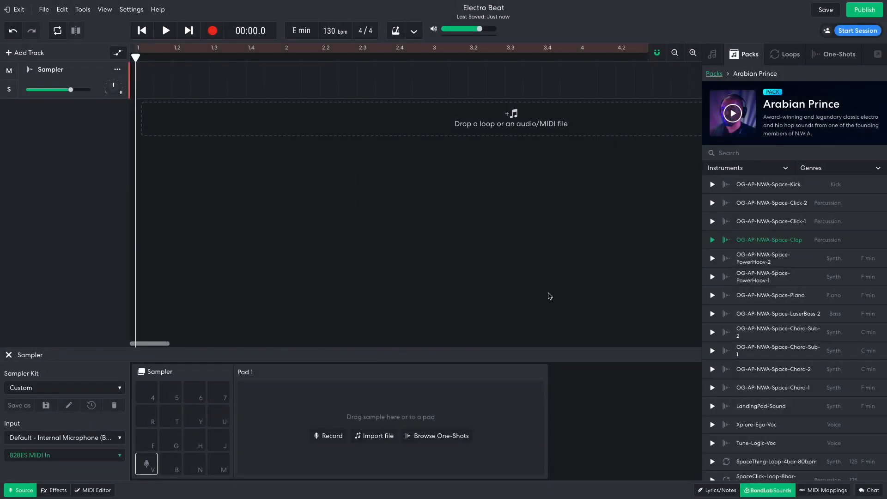
drag(723, 189, 145, 466)
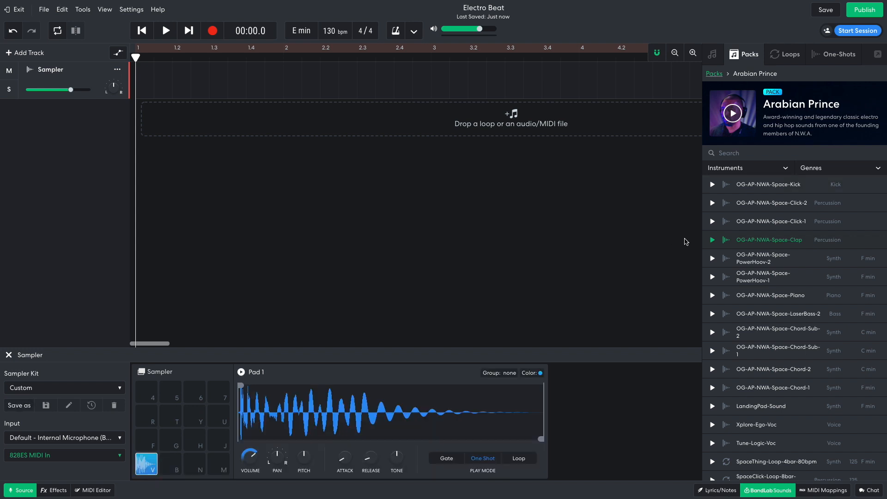
drag(753, 238, 171, 465)
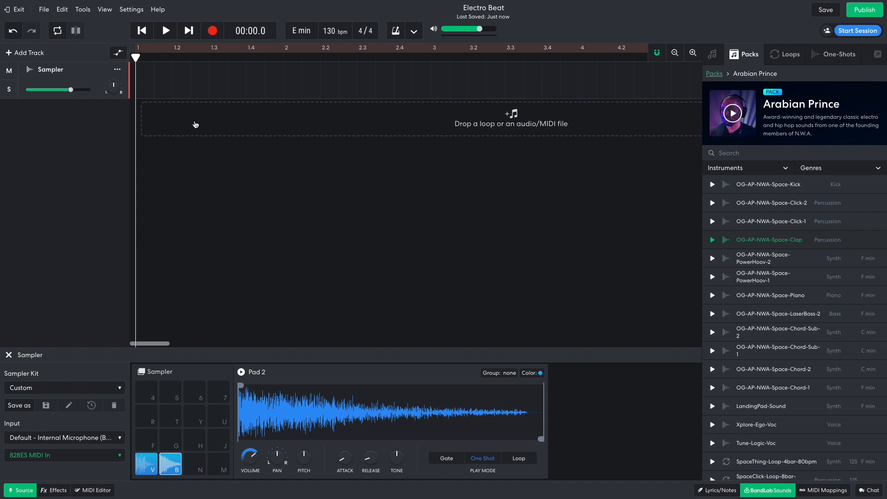
Create a region on the sampler track, program a two-bar kick pattern with claps on beats 1.2, 1.4, 2.2 and 2.4, and play it.
double_click(157, 79)
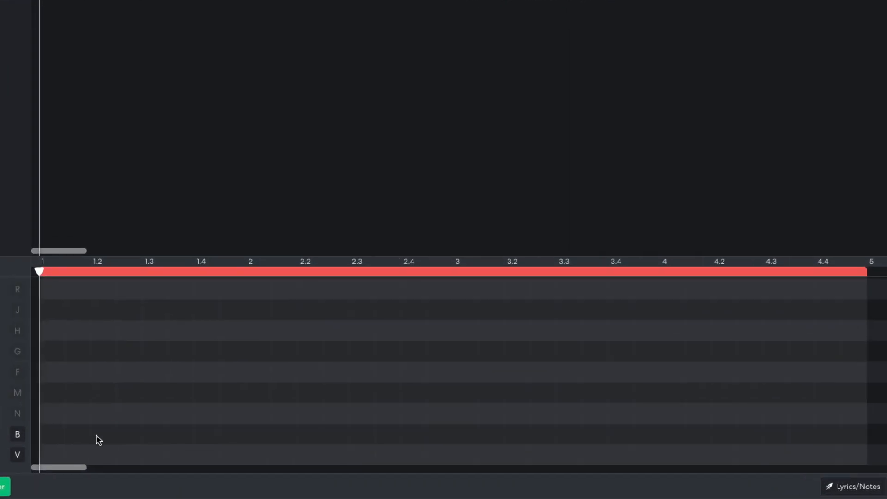
double_click(180, 453)
double_click(207, 435)
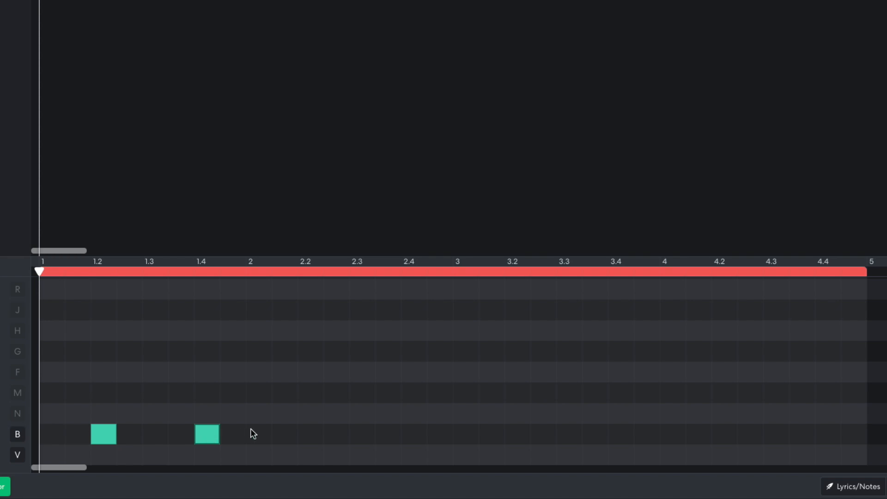
double_click(309, 434)
double_click(413, 434)
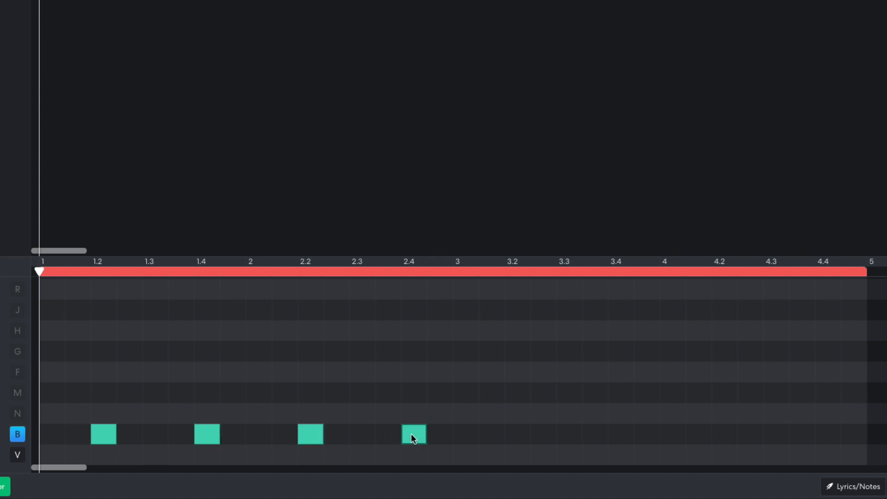
key(space)
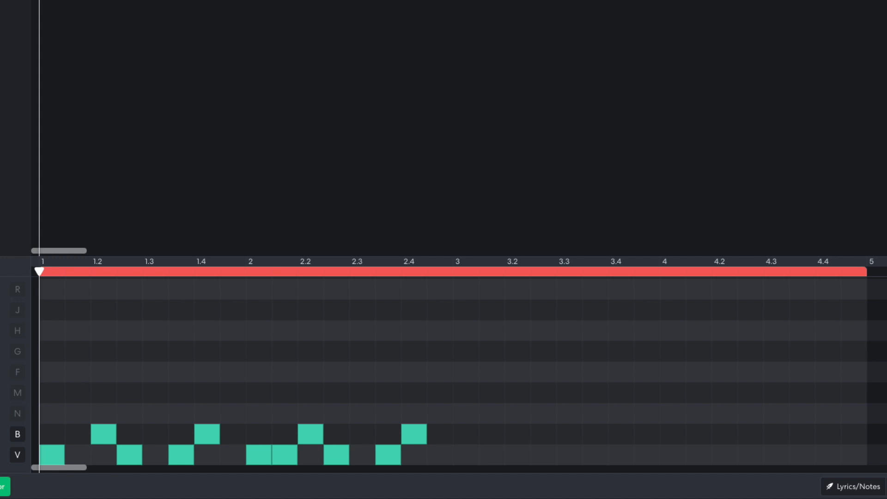
key(space)
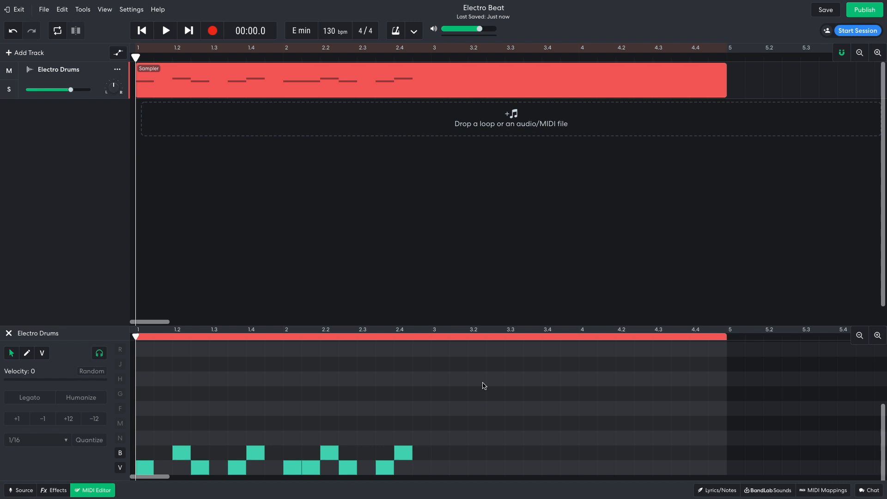
Copy the two-bar kick and clap pattern into bars 3 and 4, and lower the Electro Drums track volume.
drag(483, 384, 439, 481)
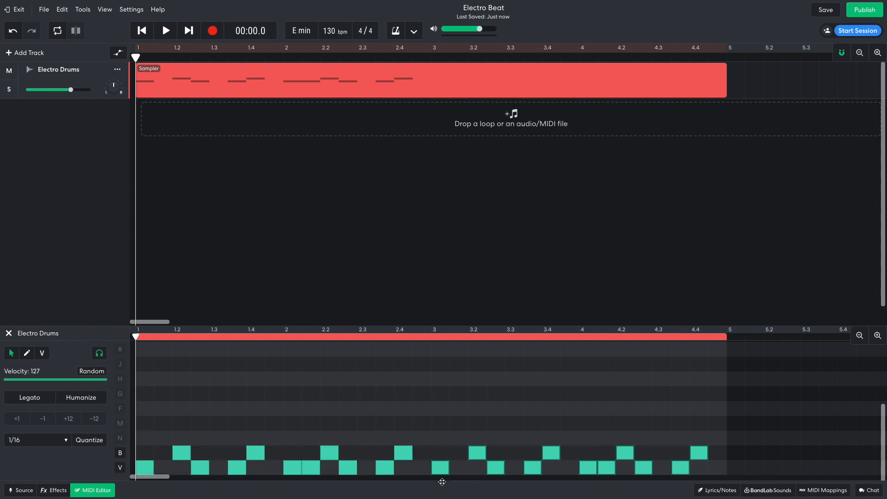
drag(79, 105, 72, 131)
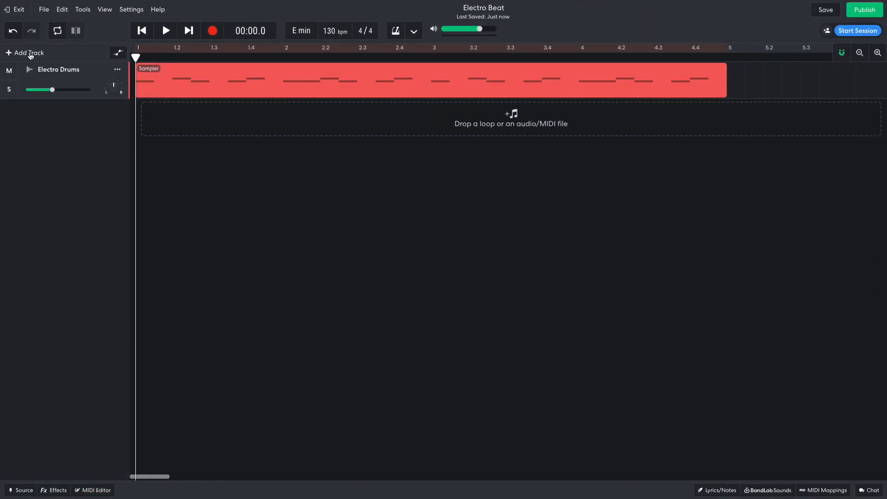
Add an instrument track and assign the 808 Kit from the drum pads as its instrument.
click(30, 54)
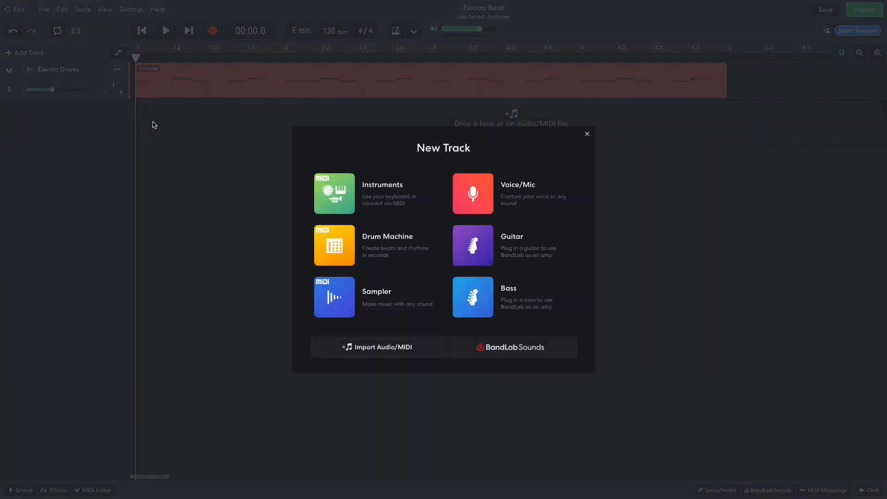
click(339, 190)
click(28, 490)
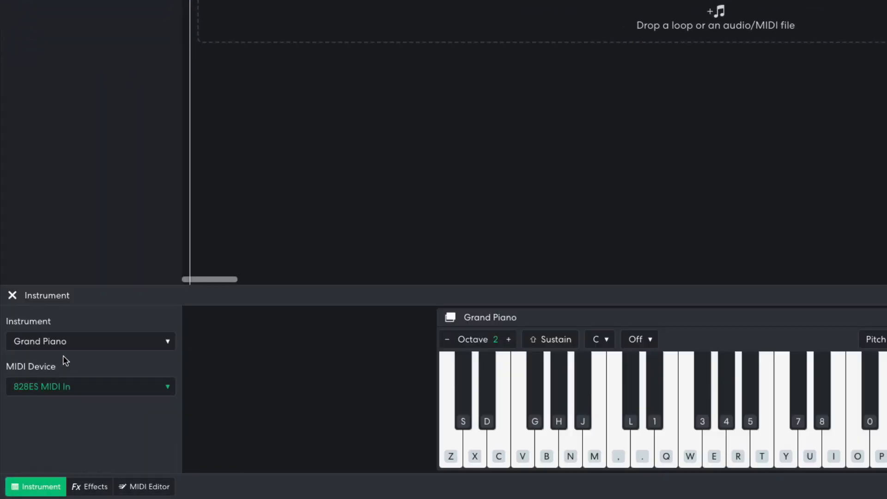
click(74, 342)
mouse_move(139, 307)
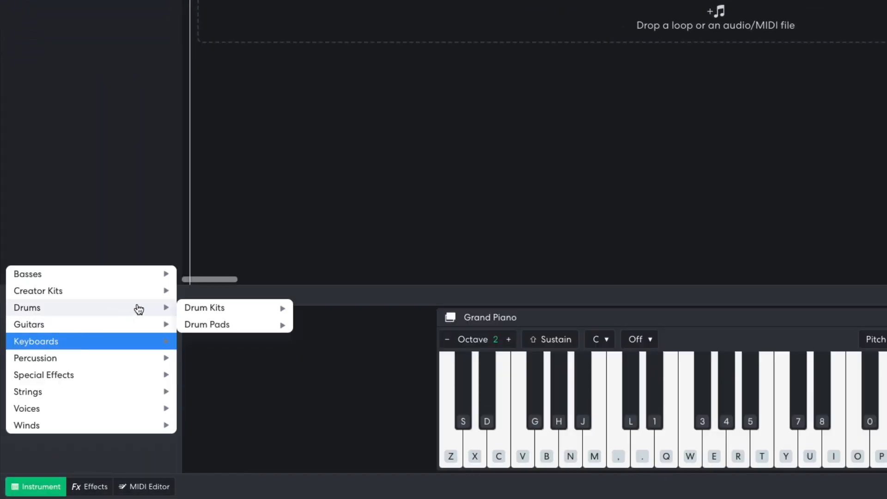
mouse_move(192, 326)
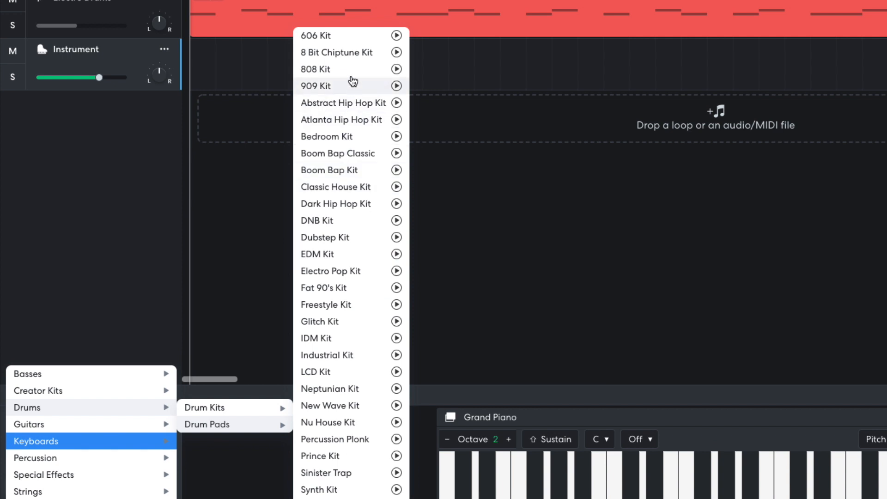
click(353, 73)
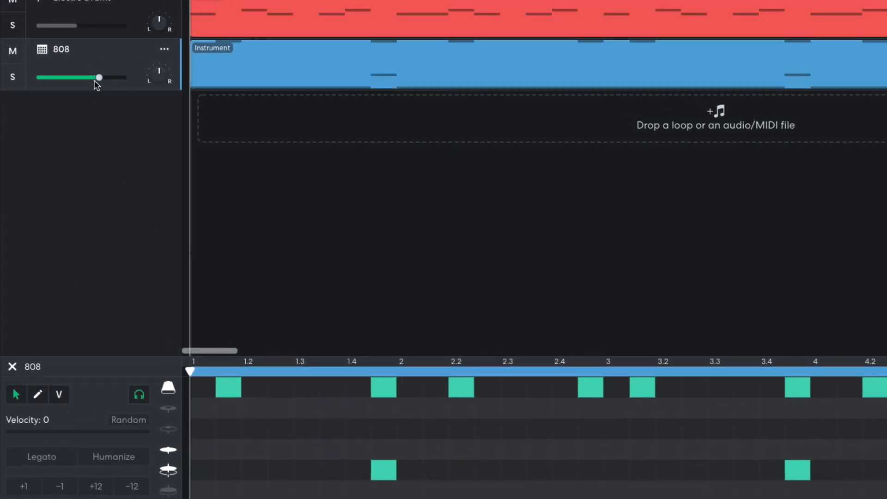
Lower the 808 track's volume and play the drum beat.
drag(96, 82, 79, 81)
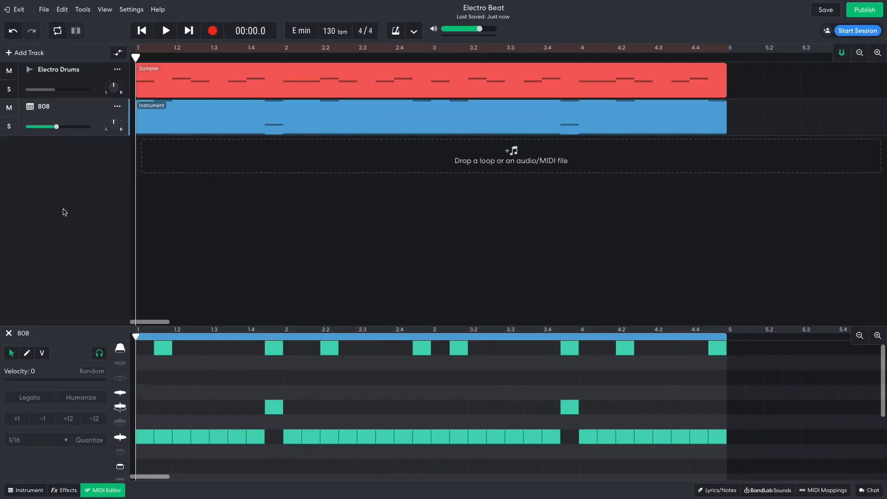
key(space)
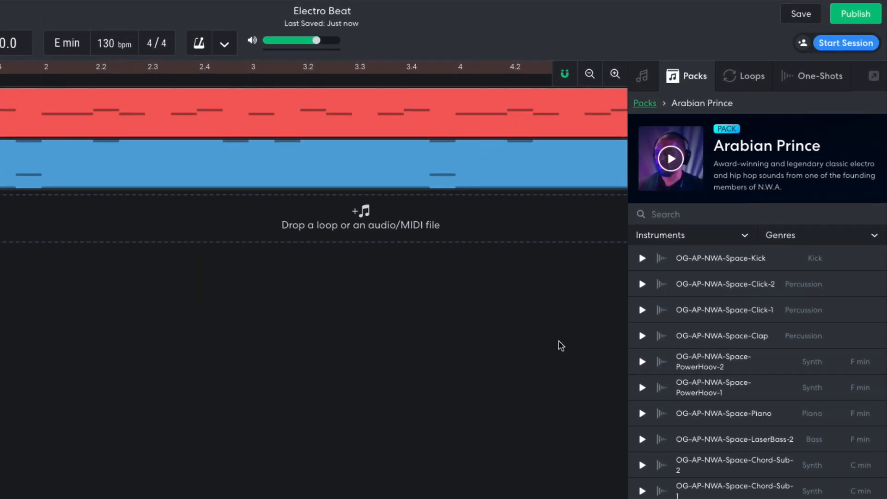
Audition OG-AP-NWA-Space-Click-1, then load it onto pad V of a new Sampler track.
click(641, 310)
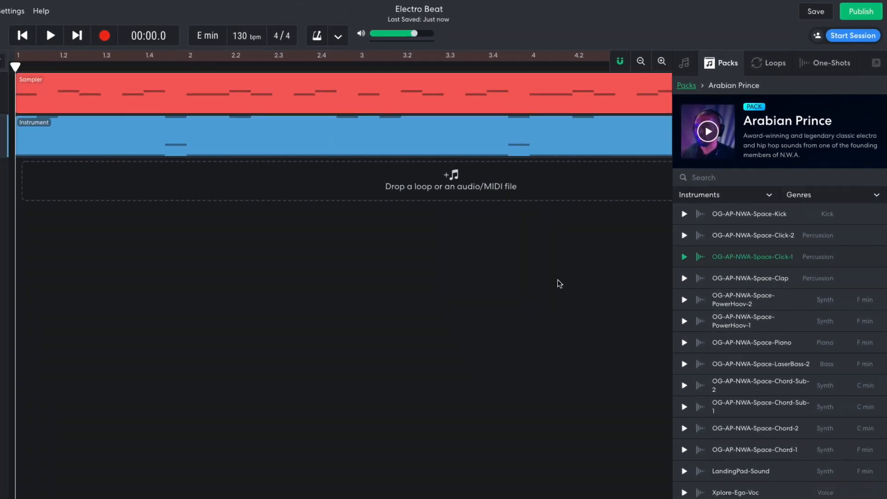
click(24, 53)
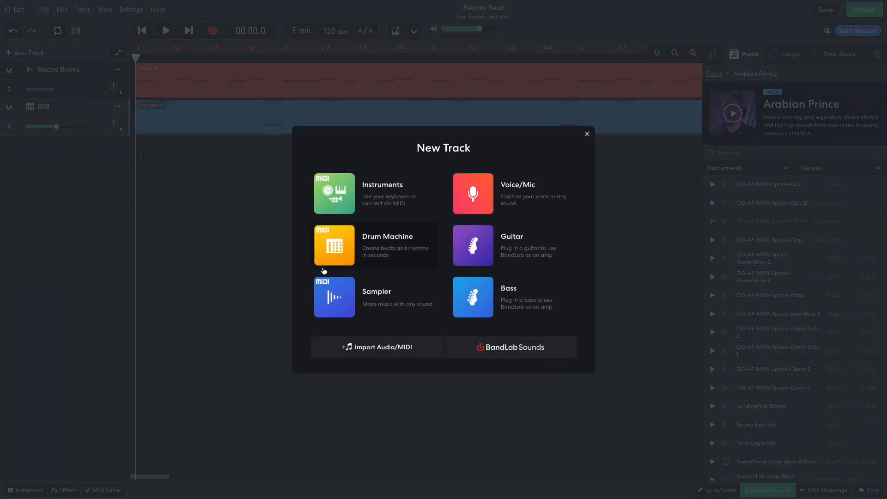
click(337, 295)
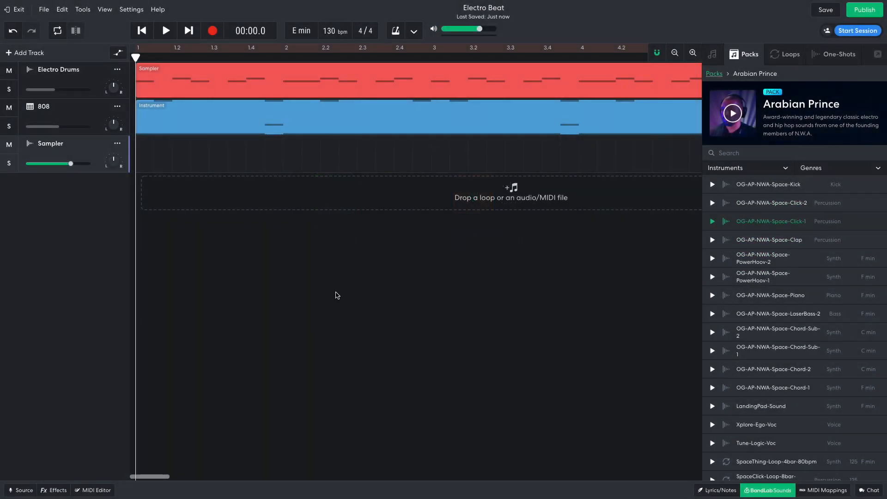
click(29, 490)
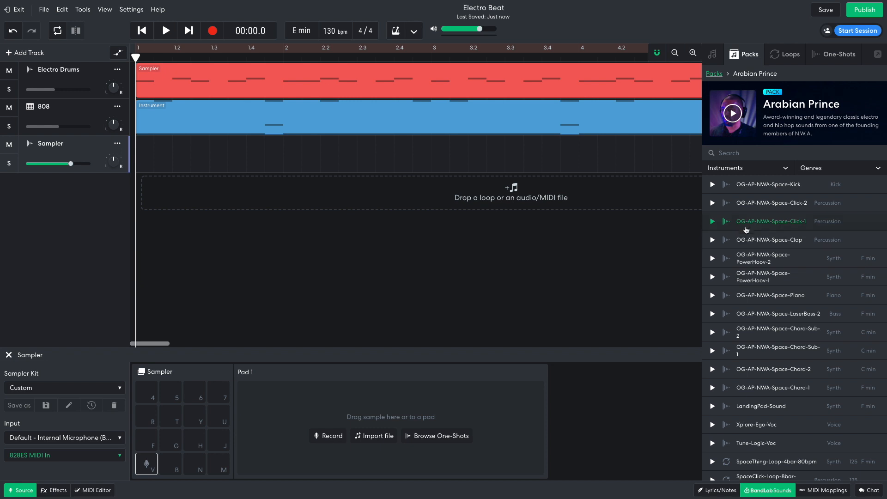
drag(746, 230, 146, 465)
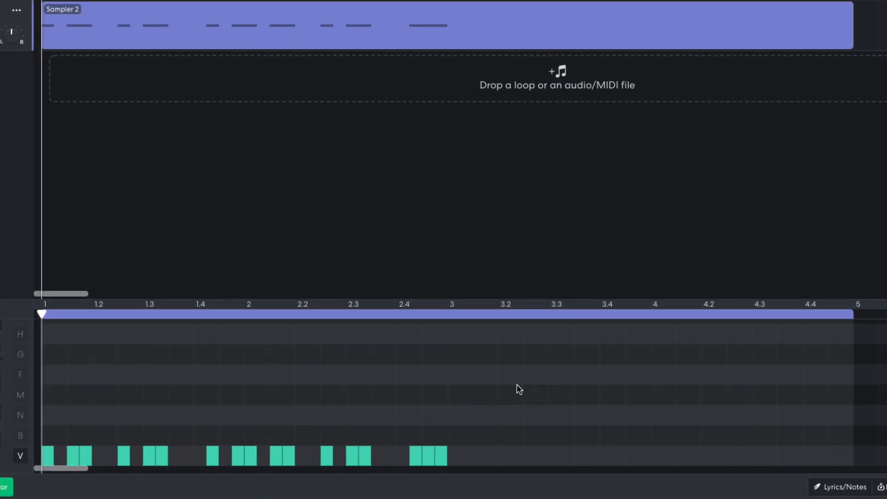
Copy the two-bar Space Click pattern into bars 3 and 4 and play the beat.
drag(480, 419, 139, 472)
drag(40, 455, 459, 458)
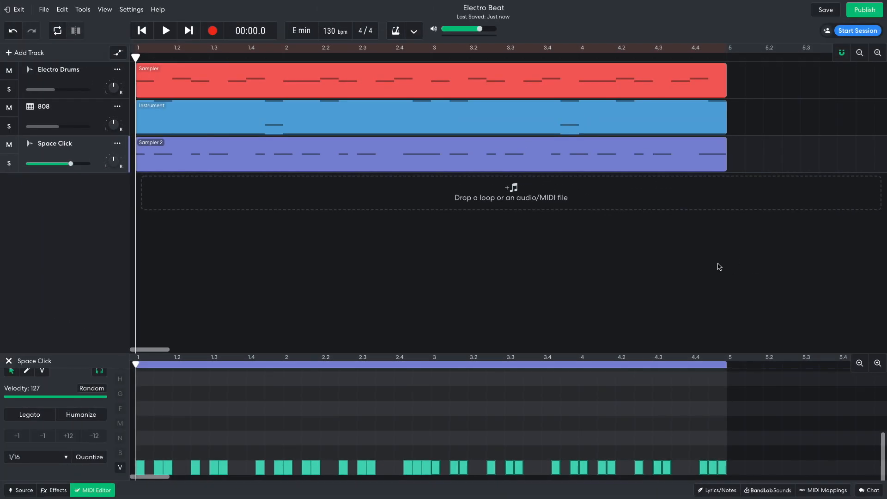
key(space)
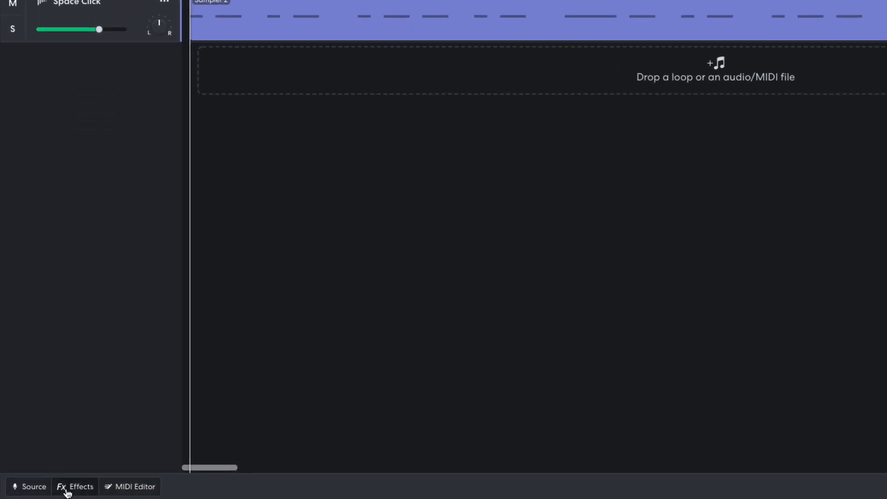
Add a D-Delay effect to the Space Click track, adjust its delay time and set its feedback to 0%.
click(67, 493)
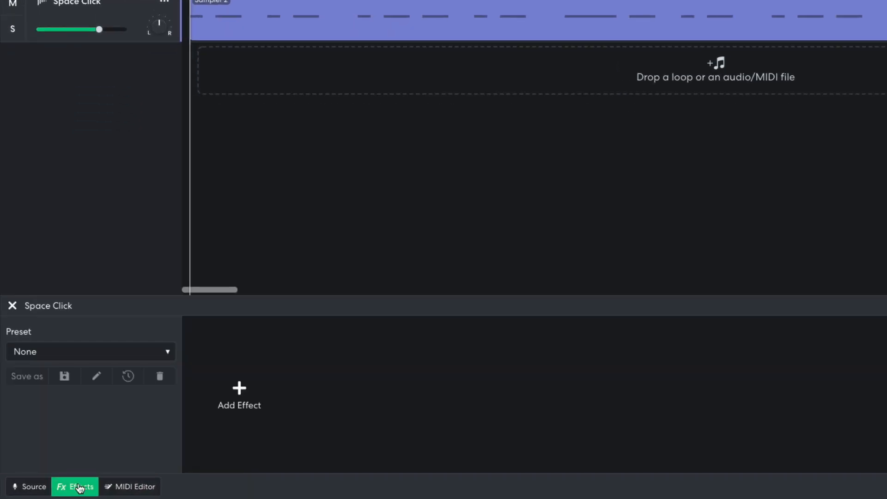
click(225, 406)
mouse_move(250, 362)
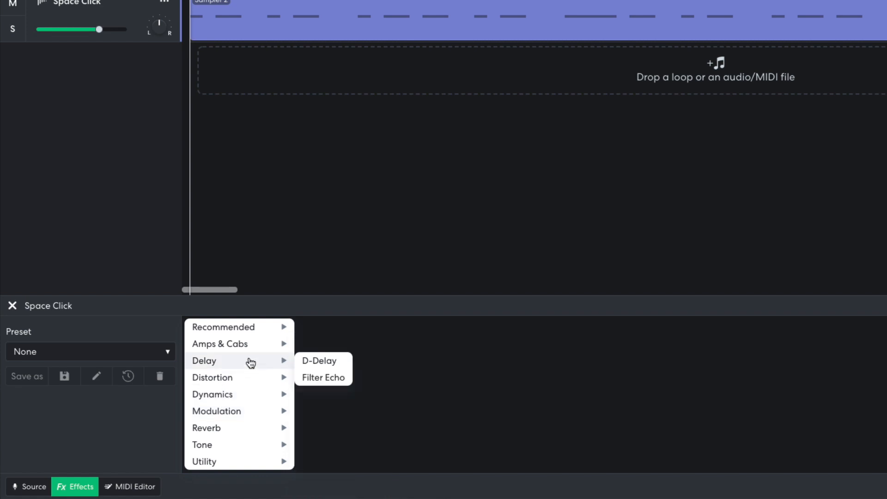
click(307, 362)
drag(220, 396, 211, 418)
drag(274, 393, 292, 445)
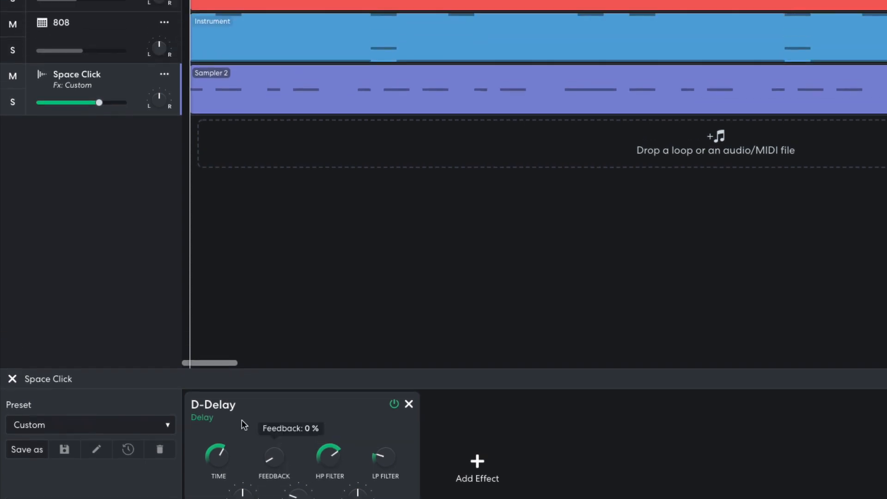
Lower the Space Click track's volume and play the beat with the delay applied.
drag(99, 31, 85, 31)
drag(86, 134, 68, 134)
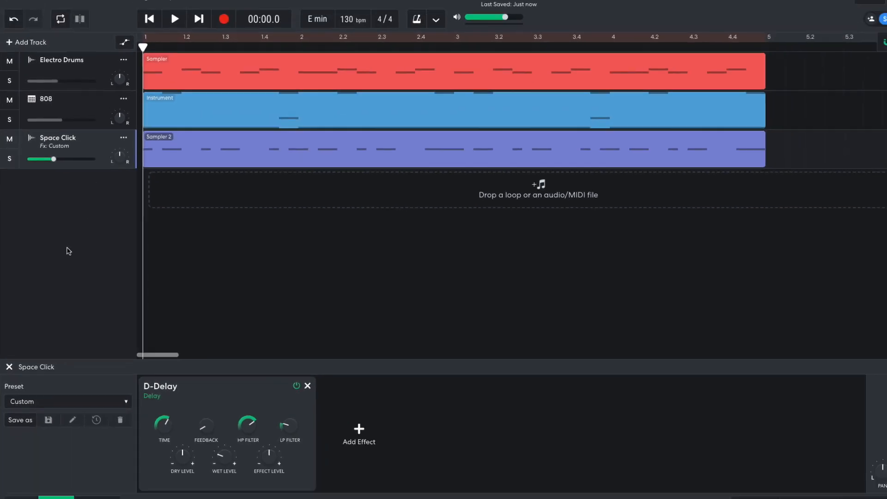
key(space)
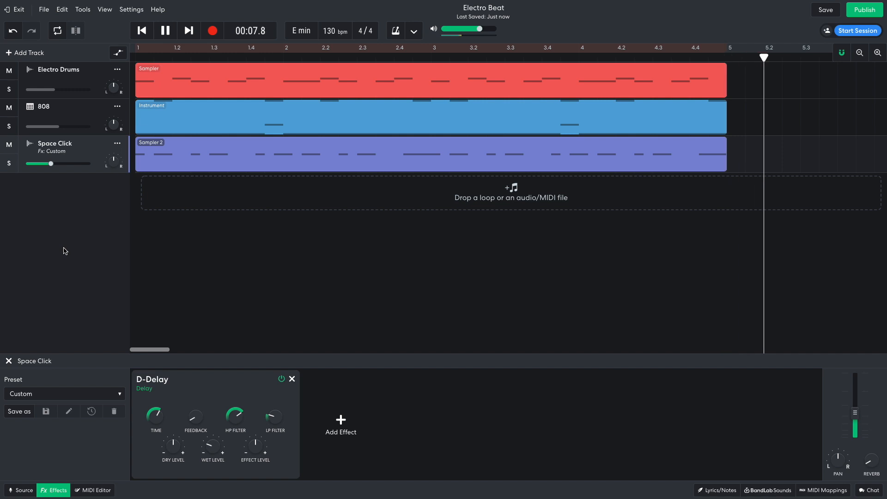
key(e)
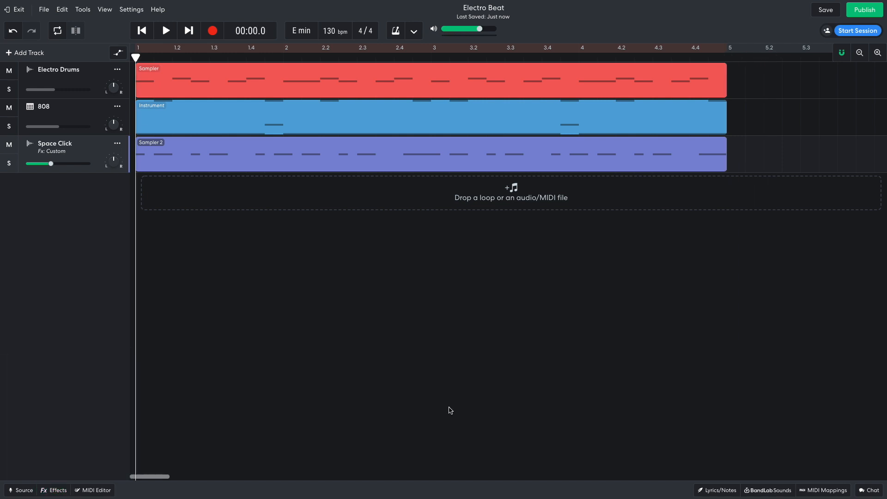
Search the loops for "shaker" and place Backstreetz Shaker 02 on a new track, starting at bar 1.
click(762, 489)
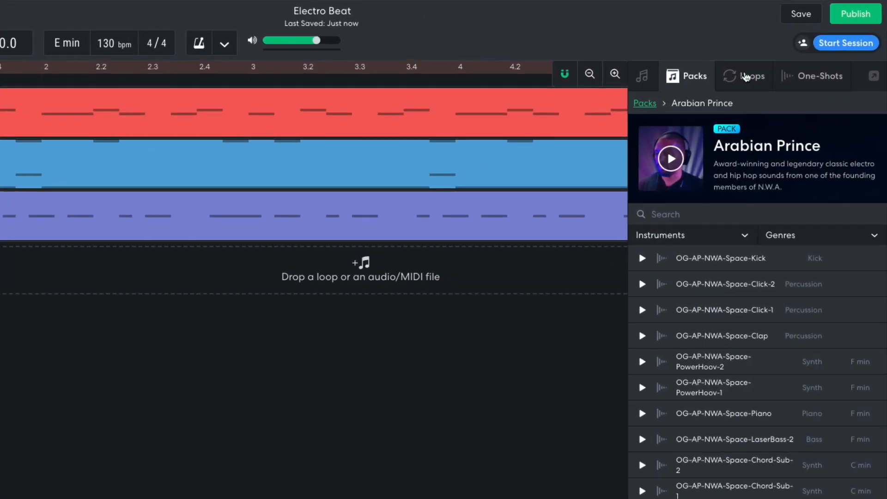
click(786, 60)
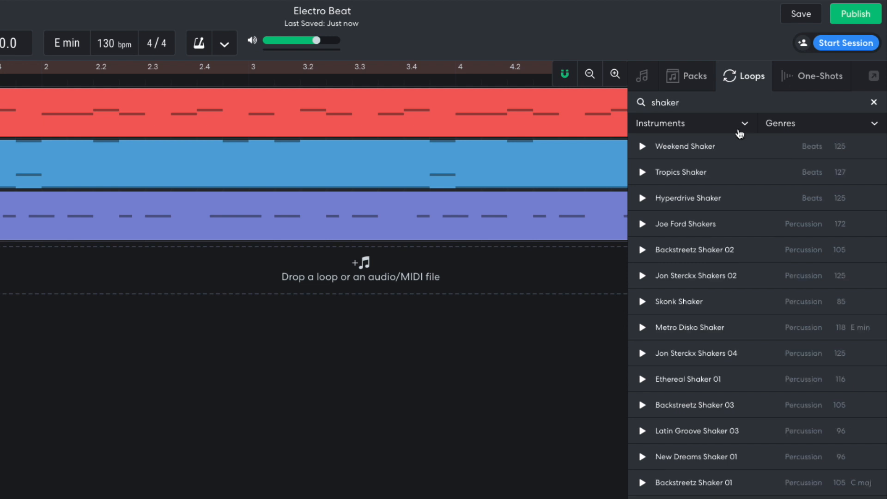
drag(673, 249, 0, 267)
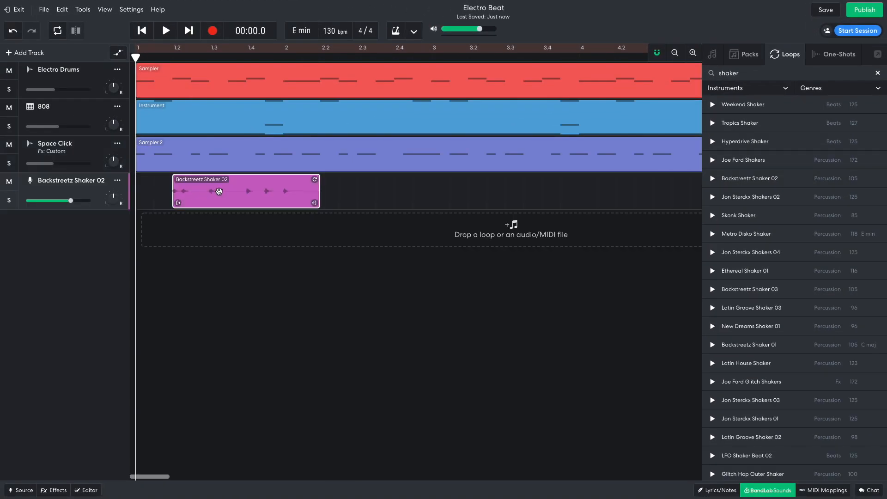
drag(219, 191, 182, 191)
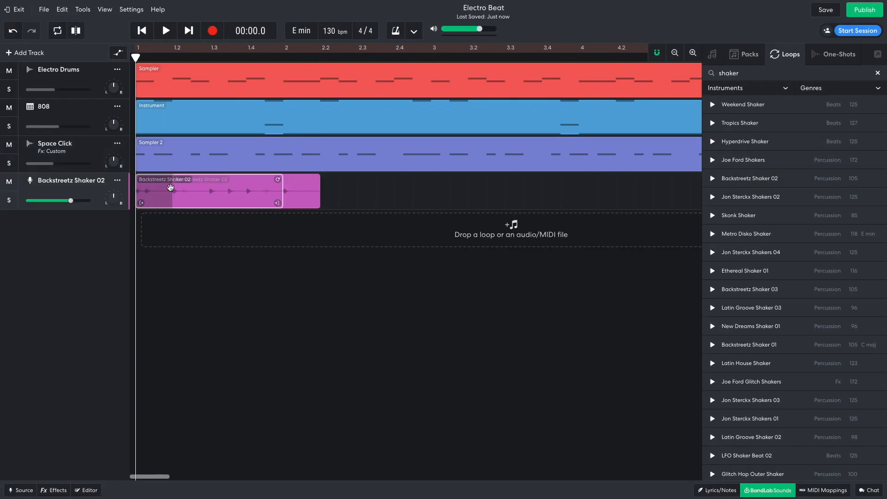
click(760, 491)
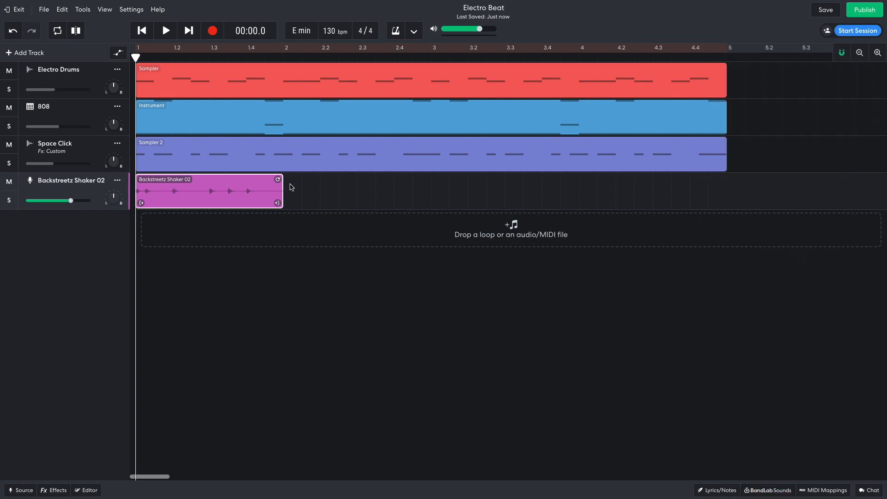
Loop the shaker clip through the end of bar 4, set its track volume to -7.6 dB and play the beat.
drag(279, 178, 708, 175)
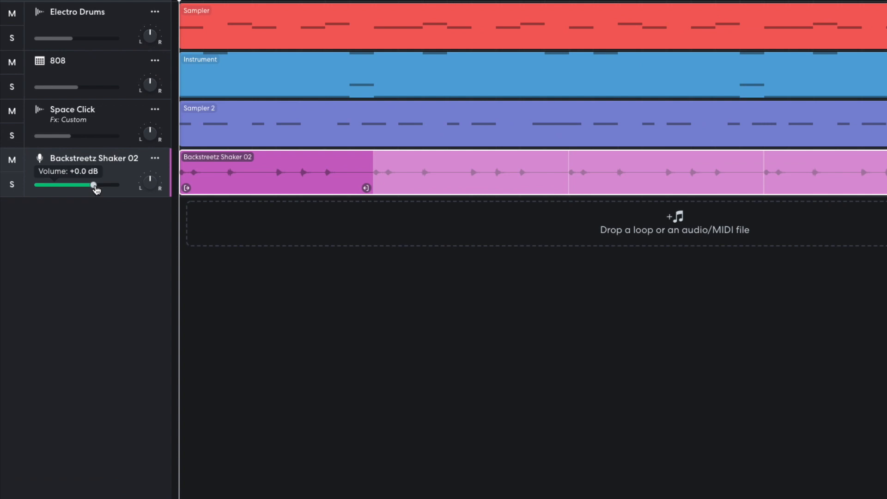
drag(70, 201, 64, 201)
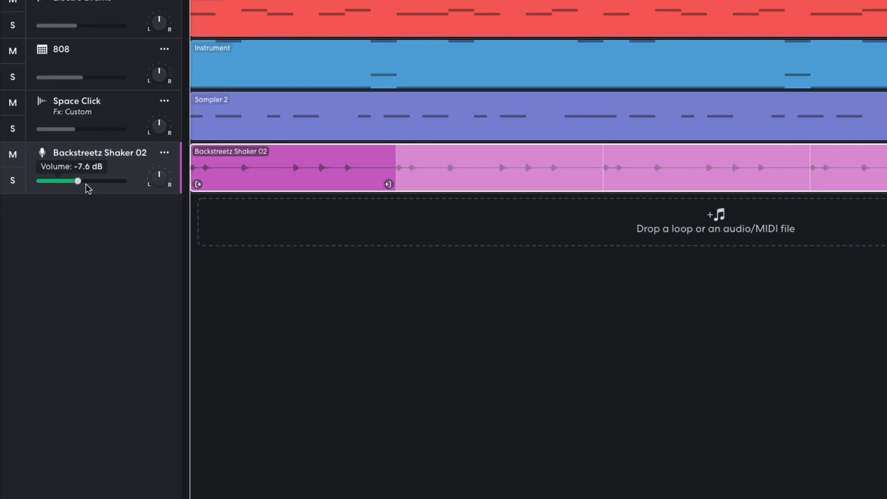
key(space)
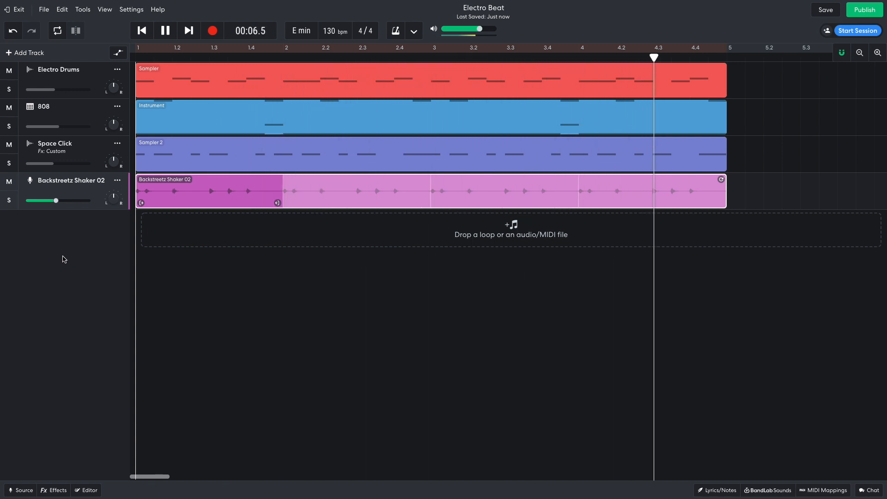
key(space)
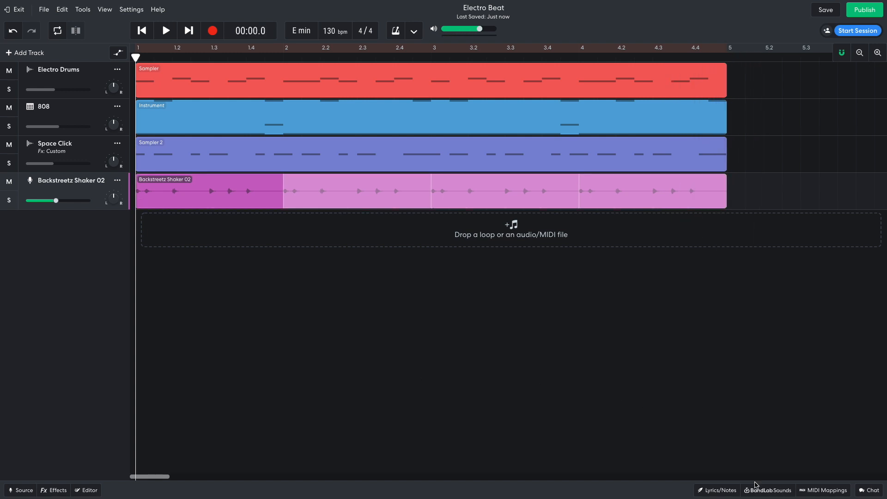
Search the loops for "stab" and place Ultra Bounce Horn Stab on a new track, starting at bar 1.
click(767, 491)
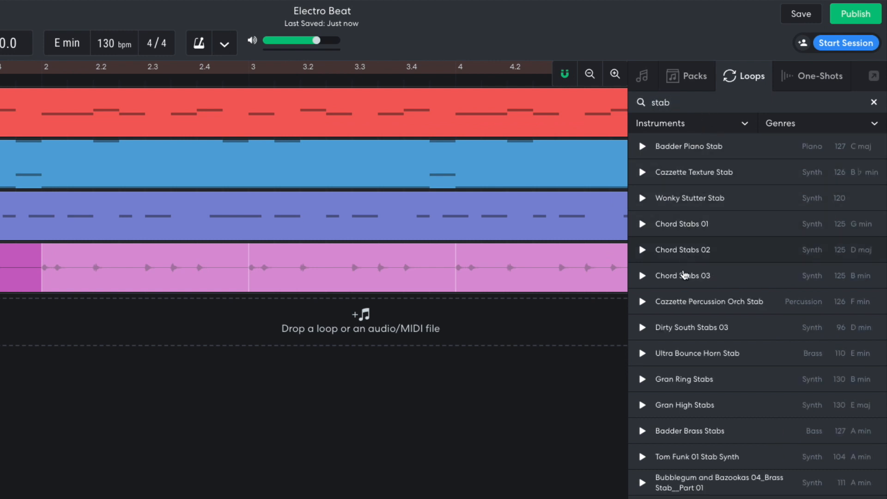
drag(686, 352, 0, 323)
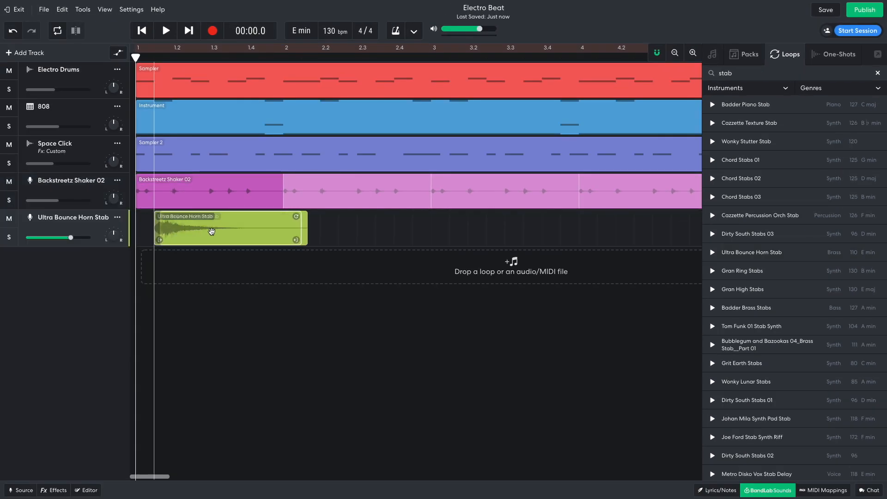
drag(212, 231, 218, 235)
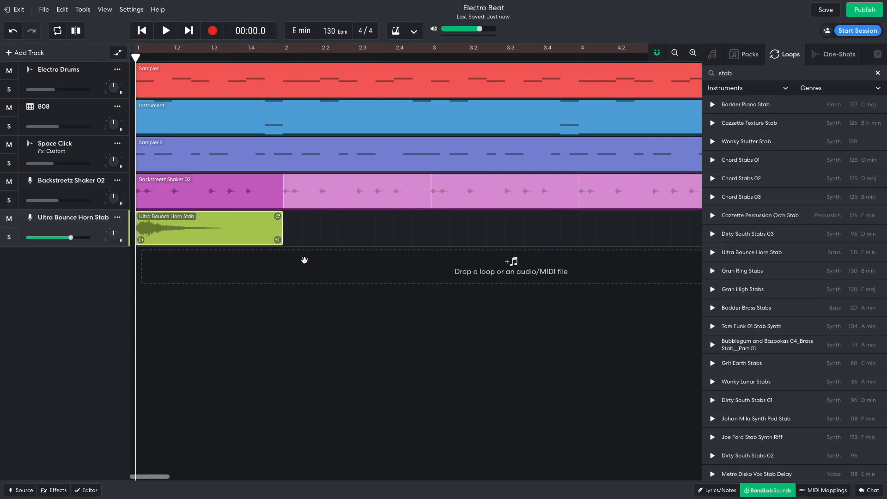
click(752, 494)
Lower the Ultra Bounce Horn Stab track's volume and play the beat.
mouse_move(73, 240)
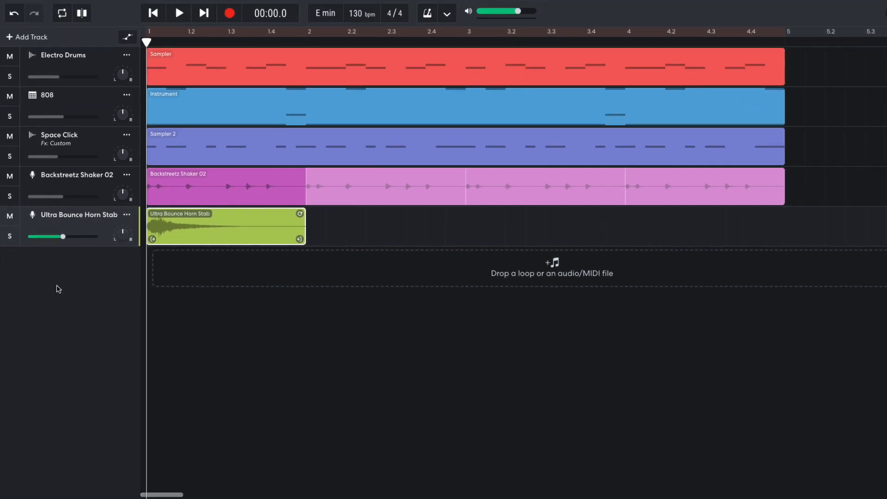
key(space)
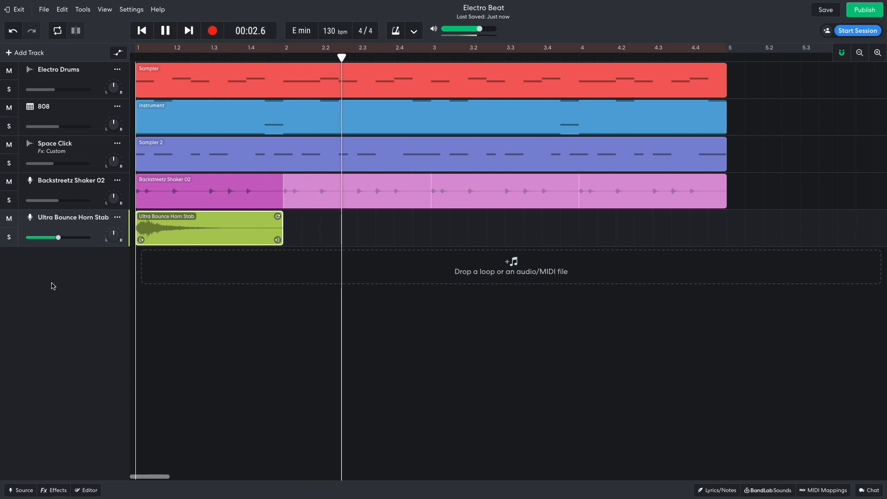
key(space)
click(305, 366)
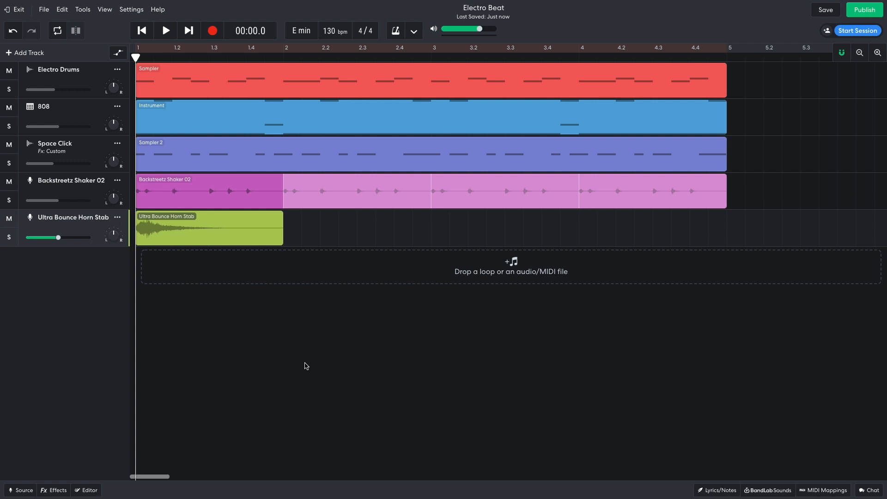
Add an instrument track with the Attack Bass synth bass and play its bass pattern with the beat.
click(29, 52)
click(345, 194)
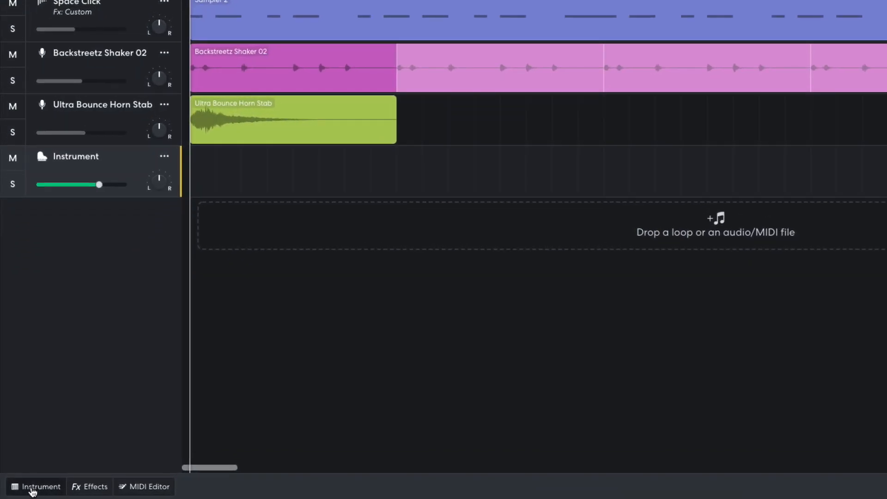
click(11, 490)
click(78, 345)
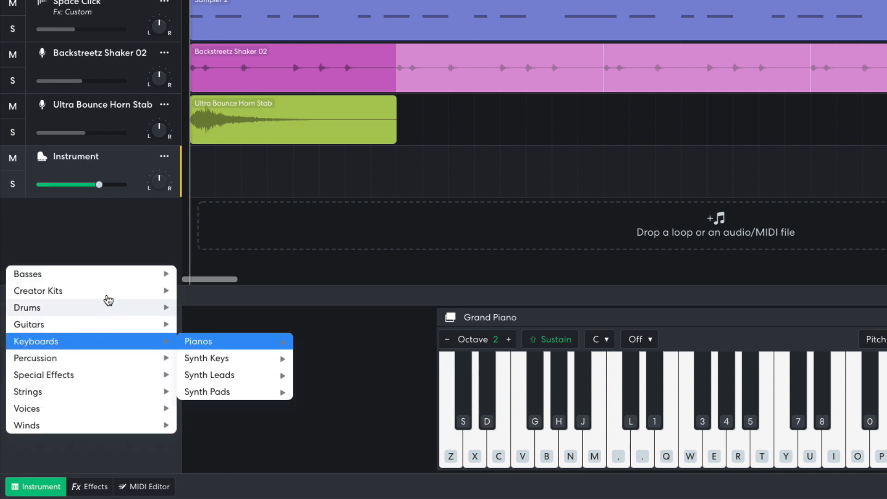
mouse_move(123, 277)
mouse_move(228, 326)
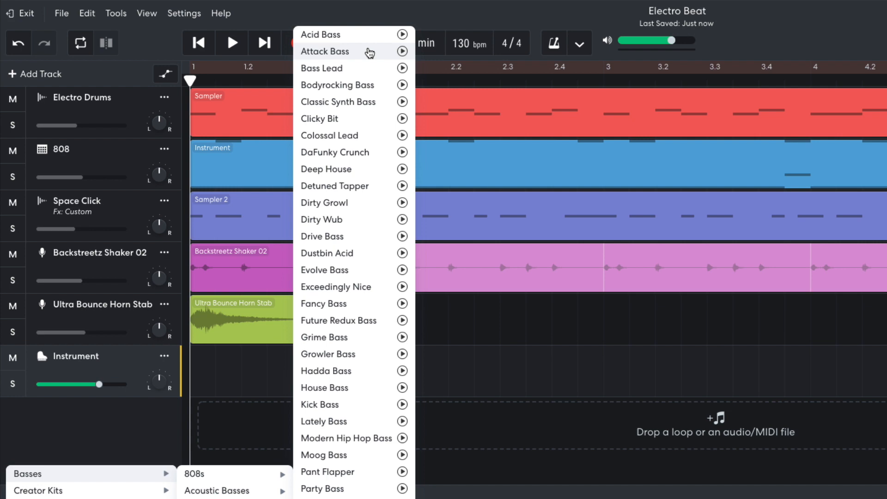
click(369, 53)
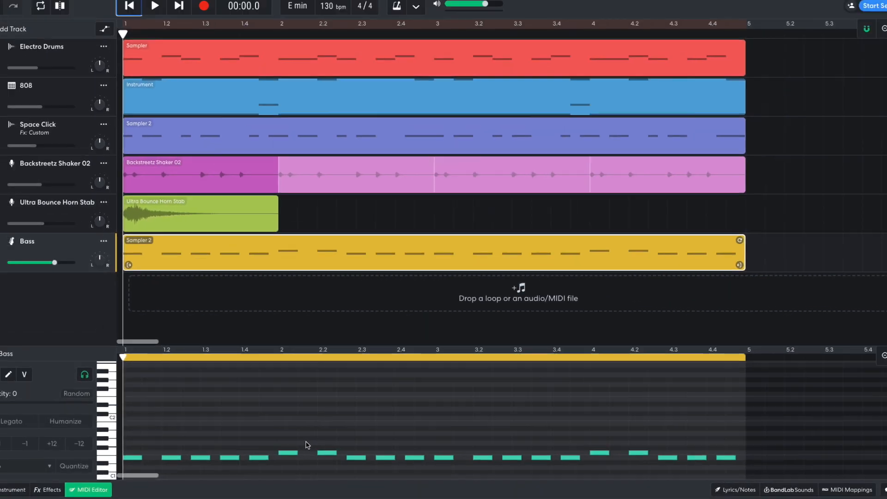
key(space)
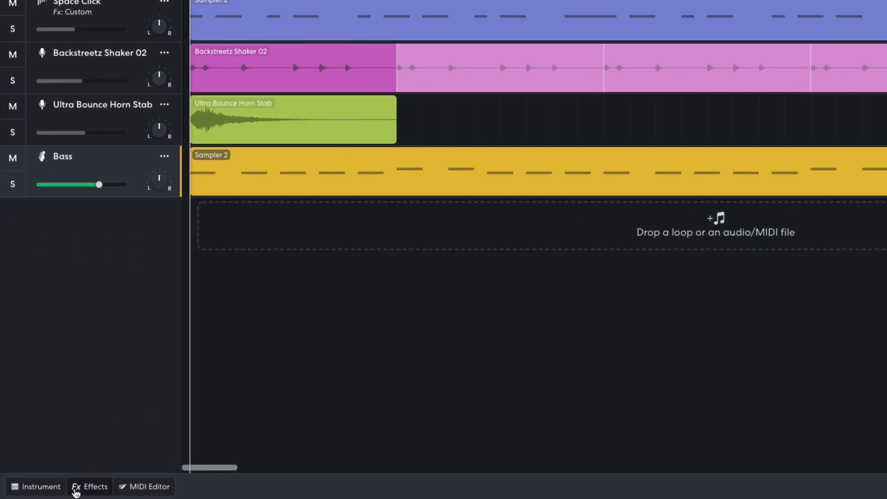
Add a Graphic EQ to the Bass track, boost the 1.6k band slightly and play the beat.
click(55, 488)
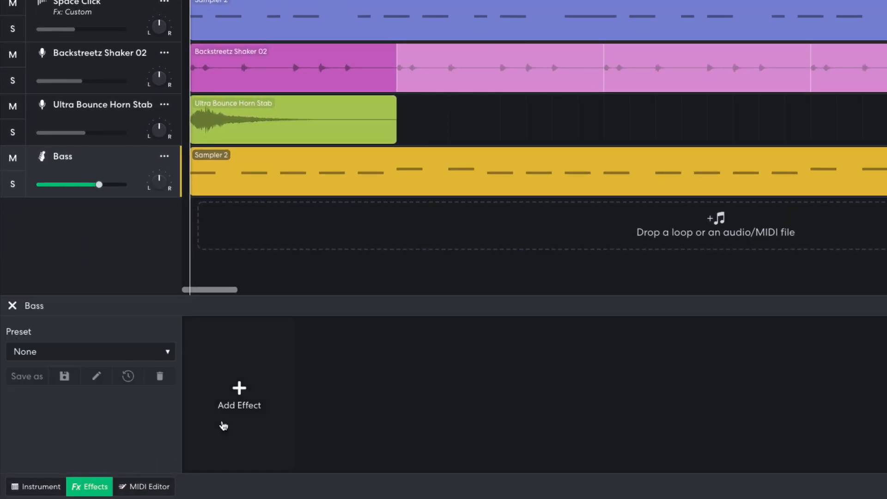
click(167, 431)
mouse_move(241, 445)
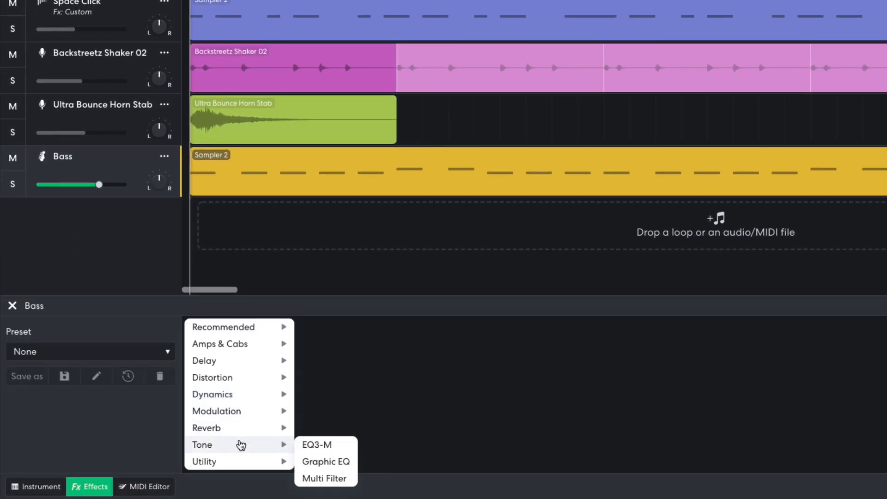
click(329, 462)
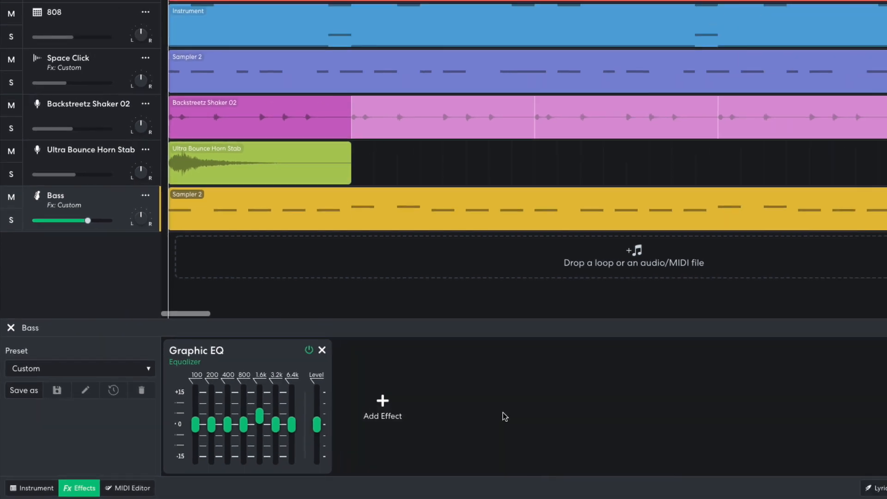
key(space)
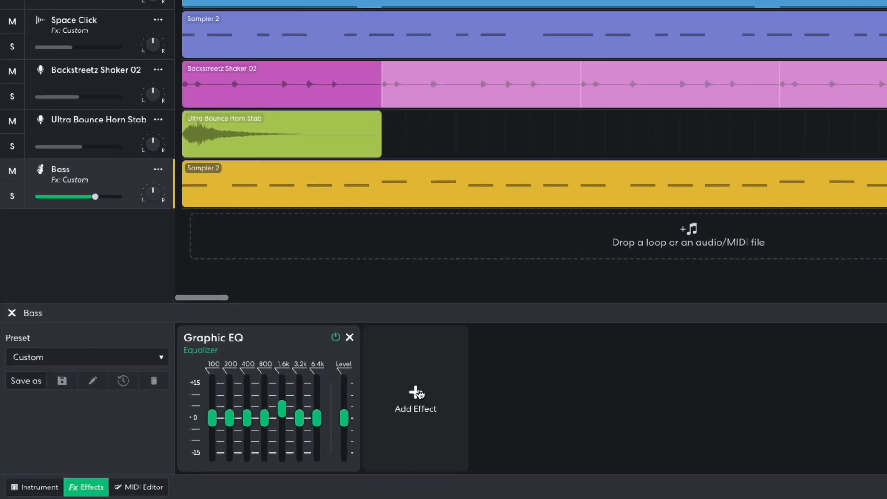
Add a Studio Reverb with reduced mix and size to the Bass track and play the beat from the start.
click(308, 423)
mouse_move(311, 422)
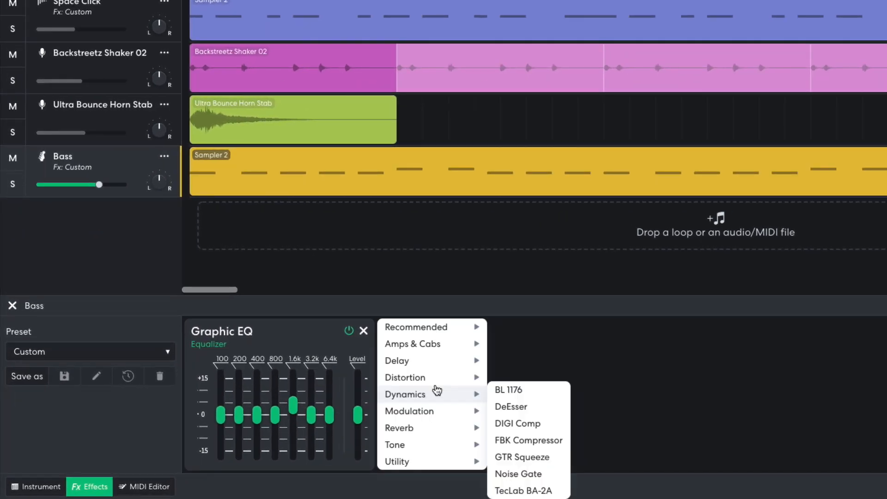
mouse_move(432, 428)
click(504, 459)
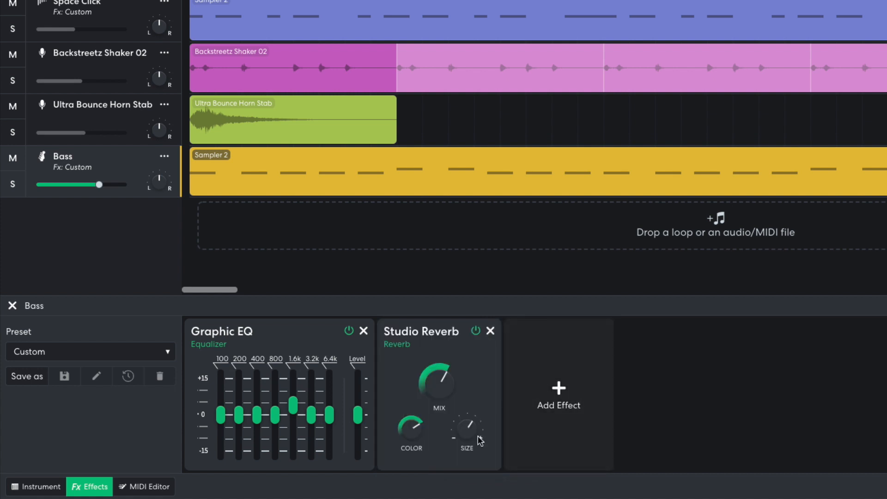
mouse_move(439, 392)
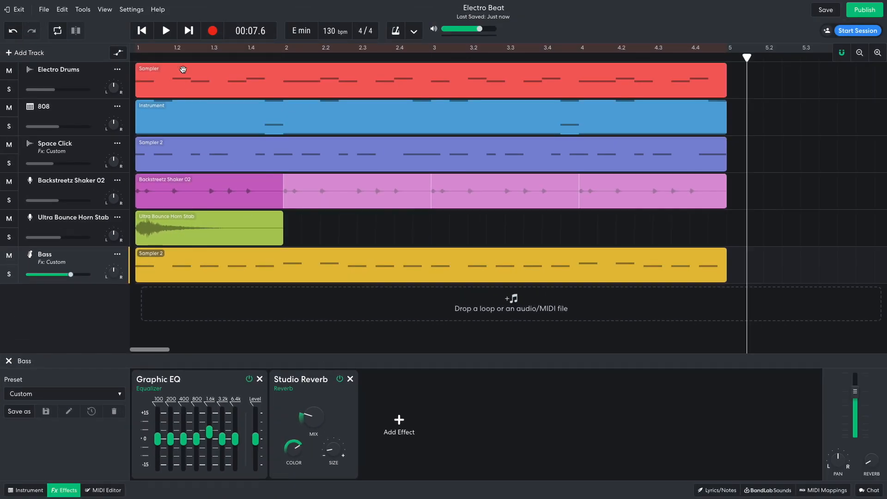
click(140, 34)
key(space)
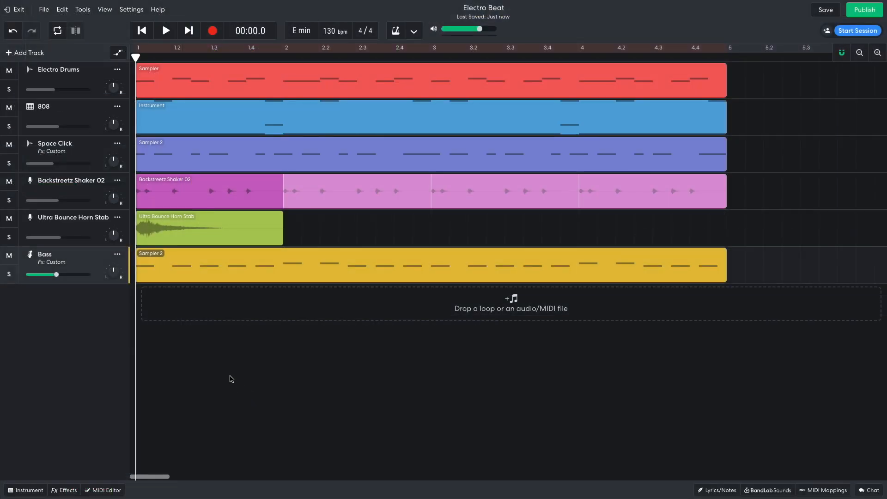
Add an instrument track and load the Vintage Four synth lead as its instrument.
click(25, 52)
click(338, 190)
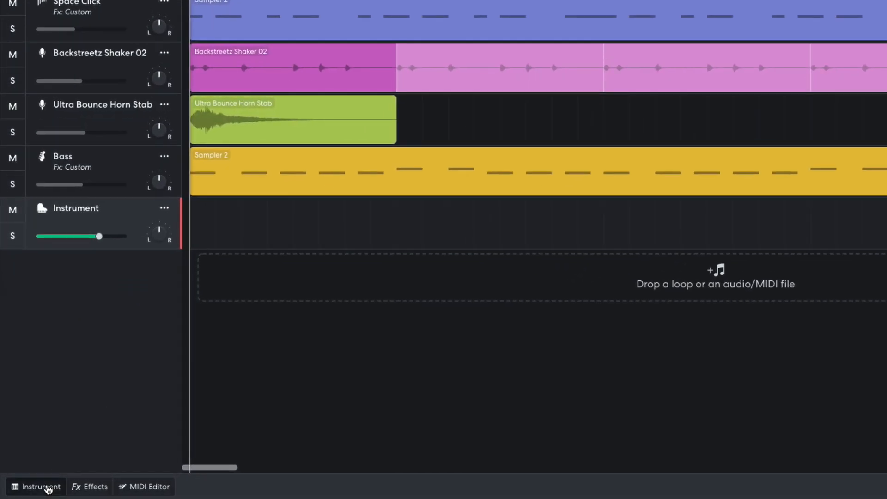
click(22, 490)
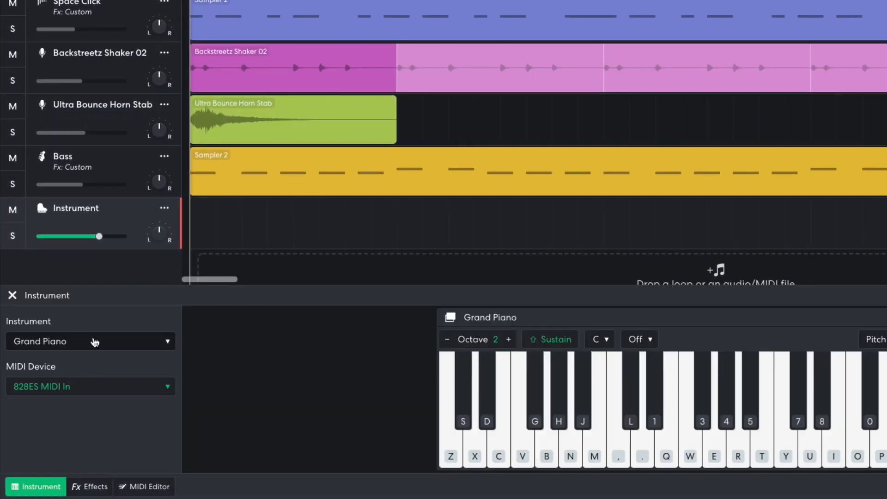
click(69, 384)
mouse_move(215, 378)
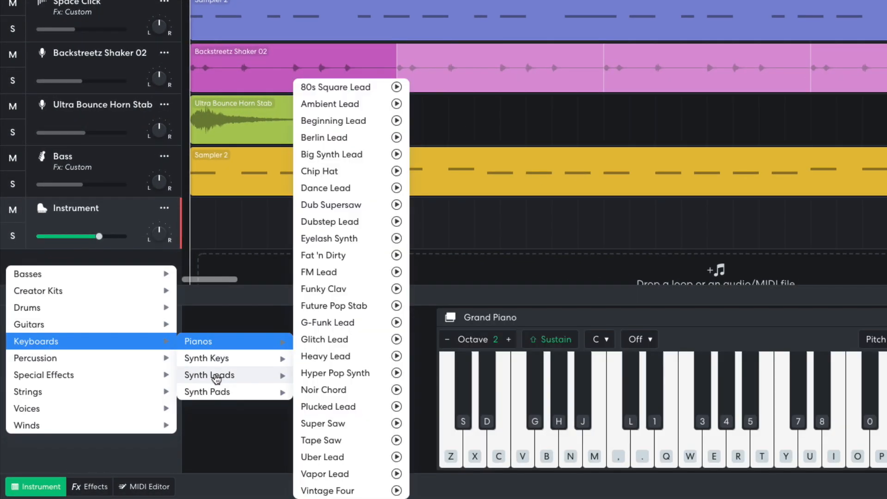
click(329, 491)
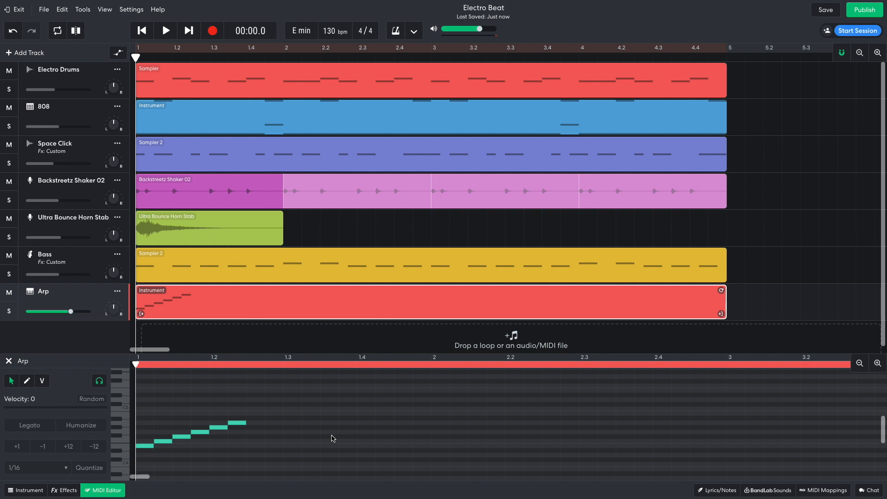
Duplicate the rising six-note arpeggio across the Arp track's four bars and play the beat.
drag(313, 406, 359, 447)
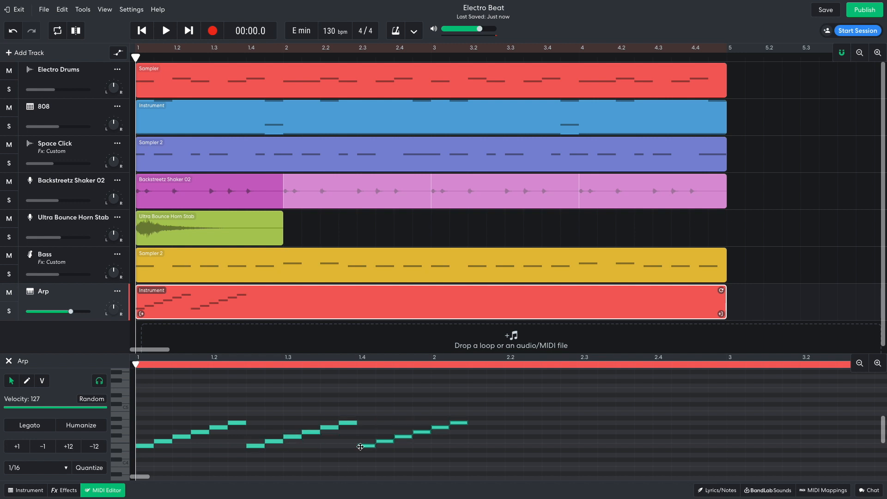
click(859, 364)
drag(319, 396, 583, 447)
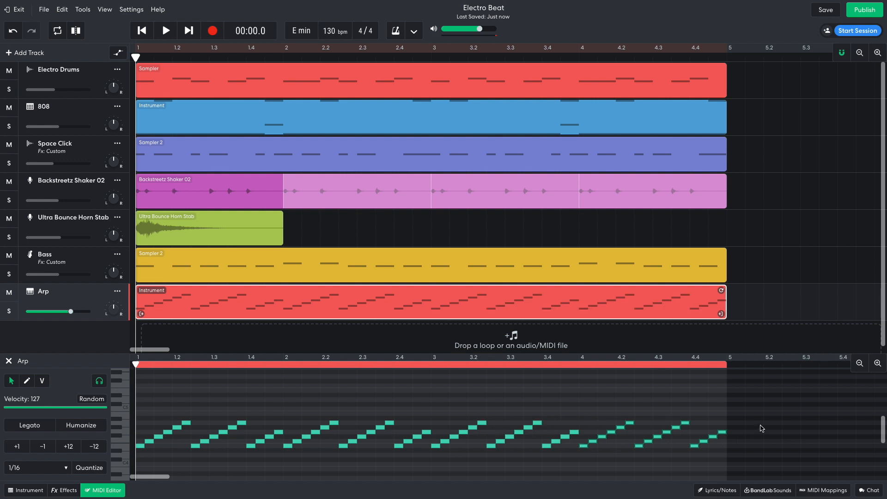
key(space)
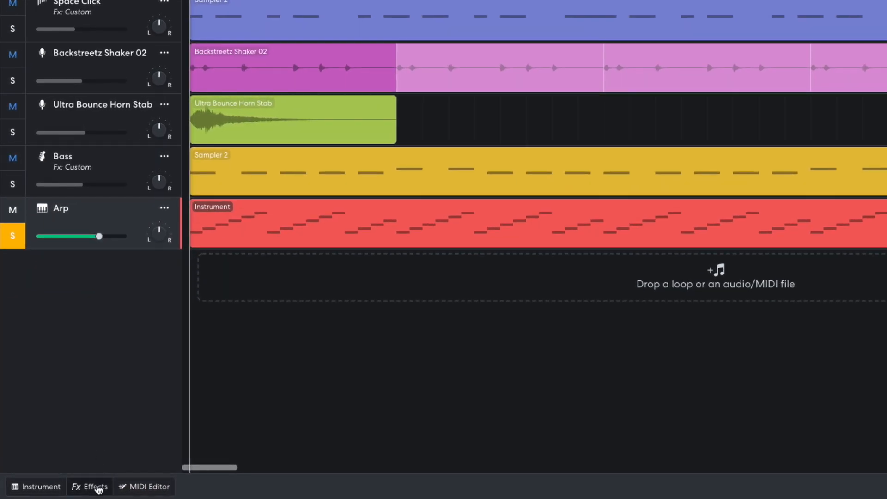
Add a D-Delay to the Arp track with feedback and wet level turned down, and play the soloed track.
click(98, 487)
click(245, 397)
mouse_move(260, 361)
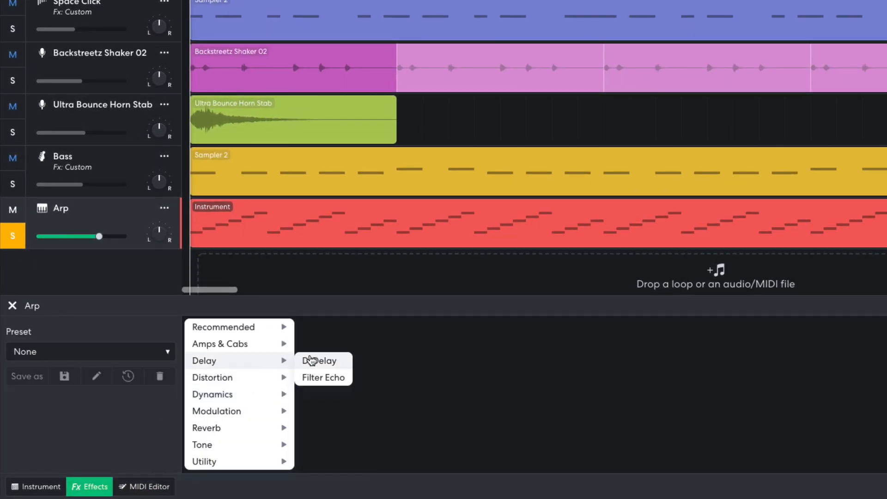
click(310, 361)
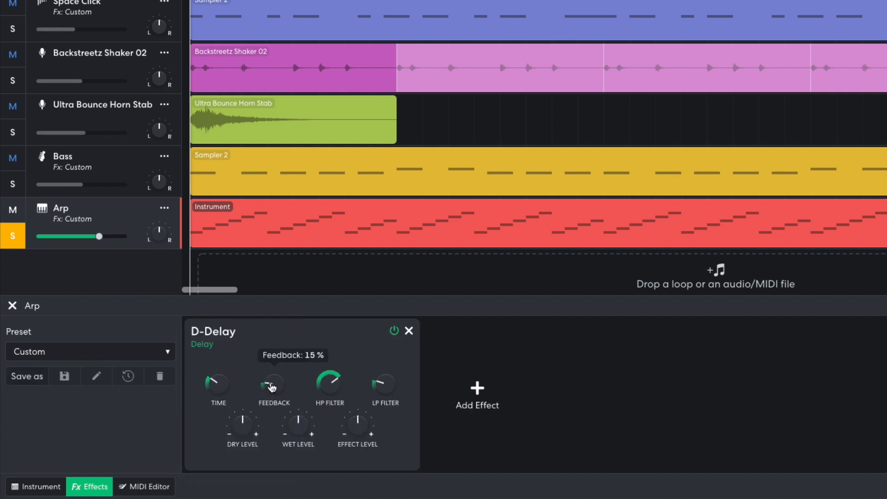
drag(296, 426, 295, 432)
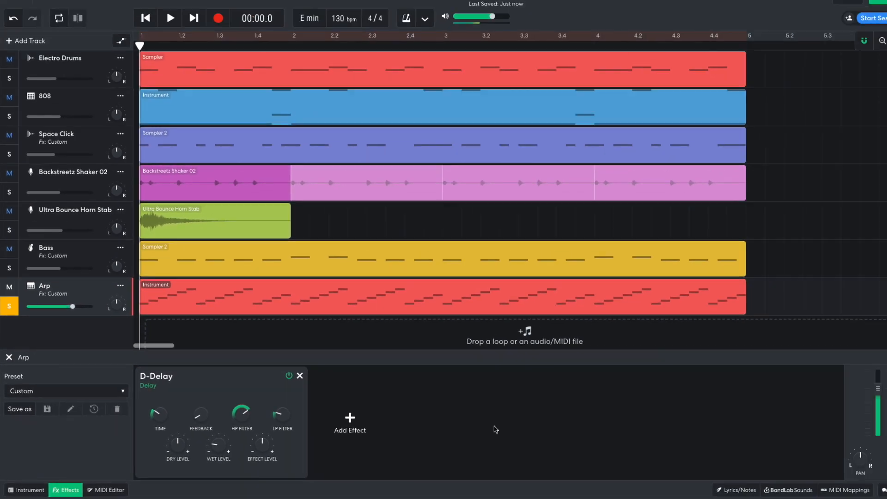
key(space)
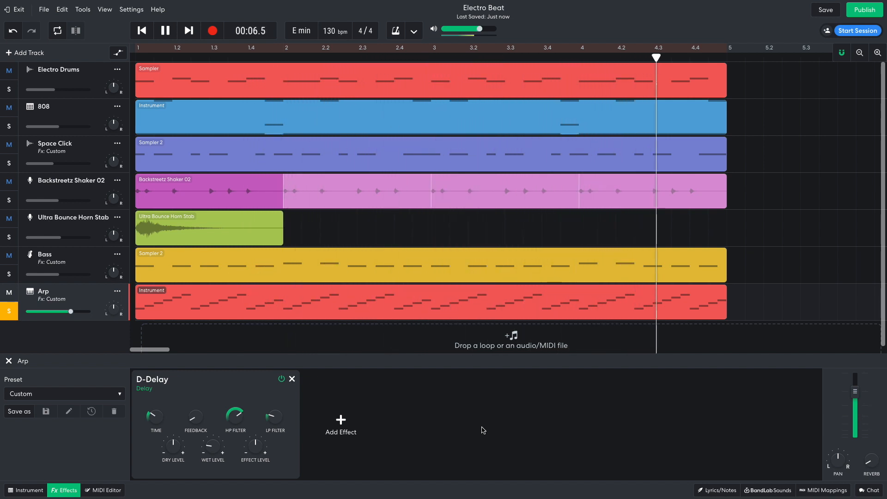
key(space)
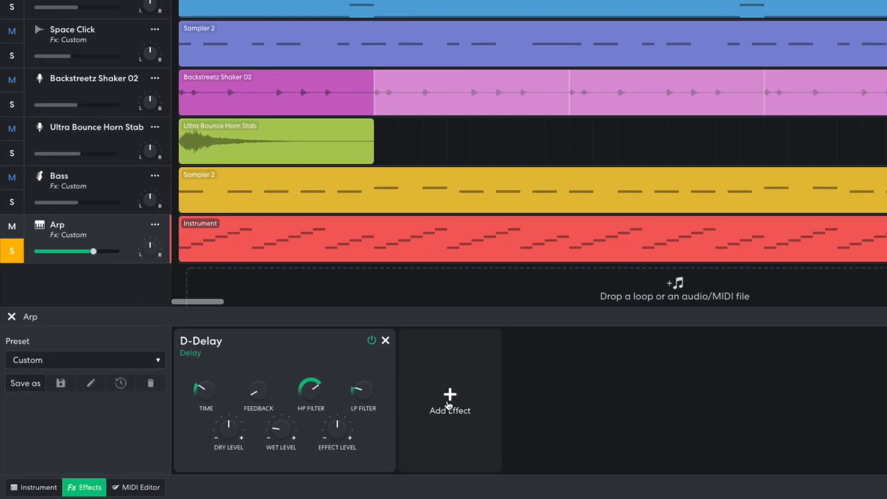
Add a Studio Reverb with reduced mix and size to the Arp track and play it from the start.
click(341, 422)
mouse_move(337, 454)
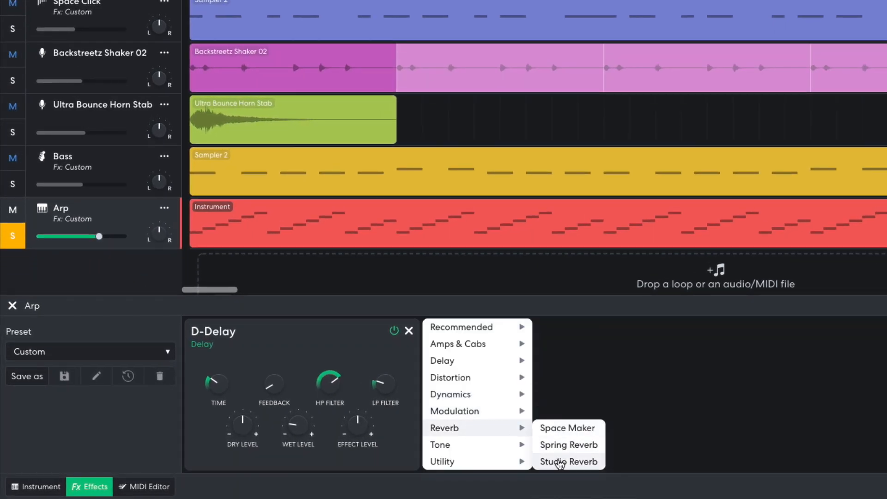
click(566, 462)
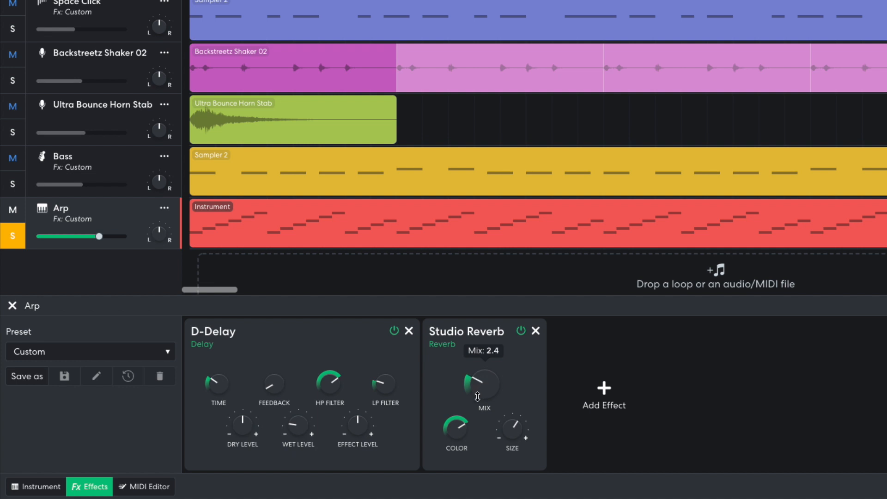
drag(469, 409, 466, 422)
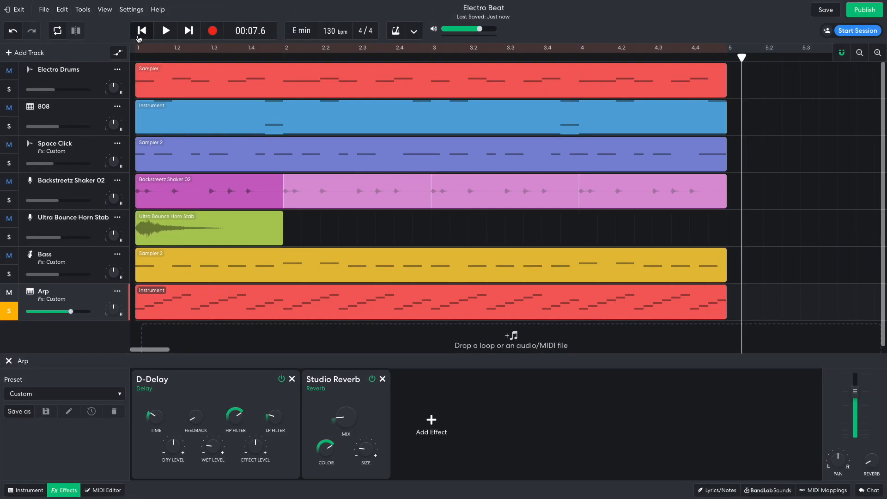
click(138, 36)
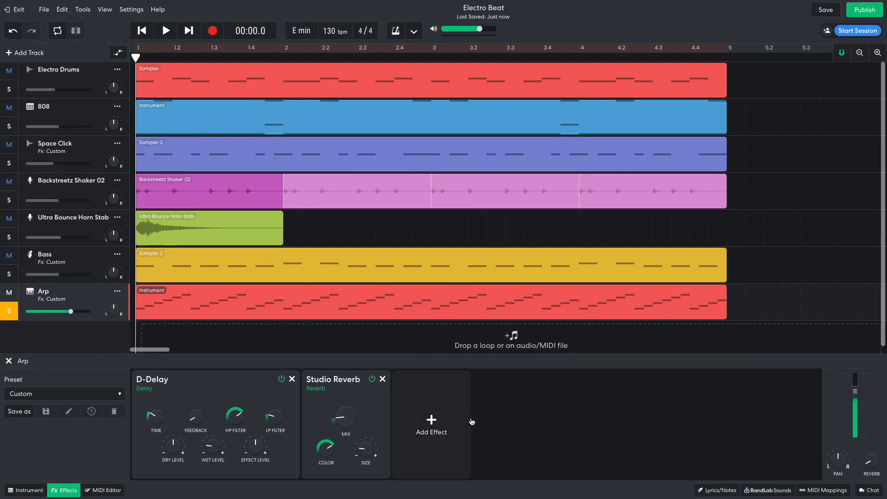
key(space)
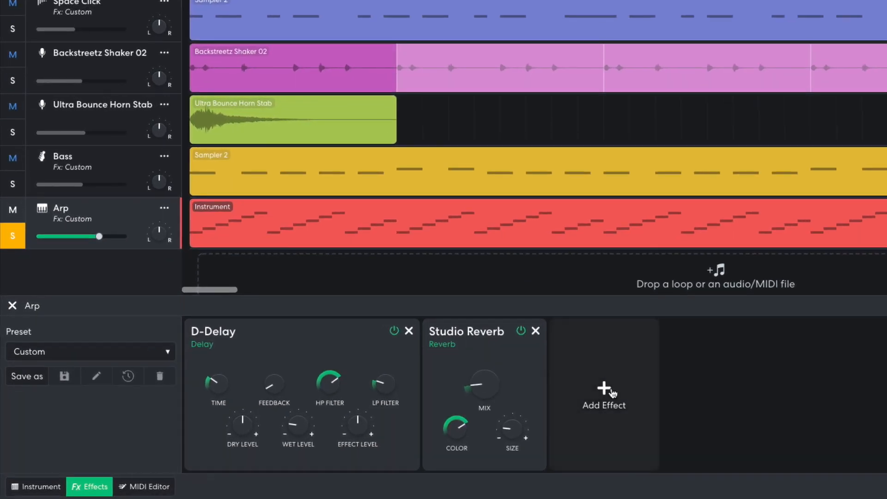
Add an EQ3-M with the low band slightly reduced to the Arp track, and lower the track's volume after playback.
click(431, 422)
mouse_move(433, 424)
mouse_move(601, 446)
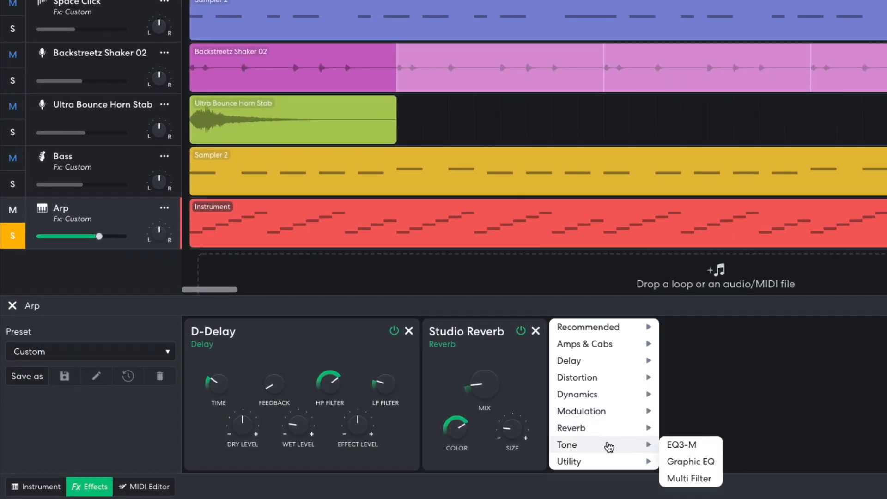
click(678, 445)
mouse_move(593, 383)
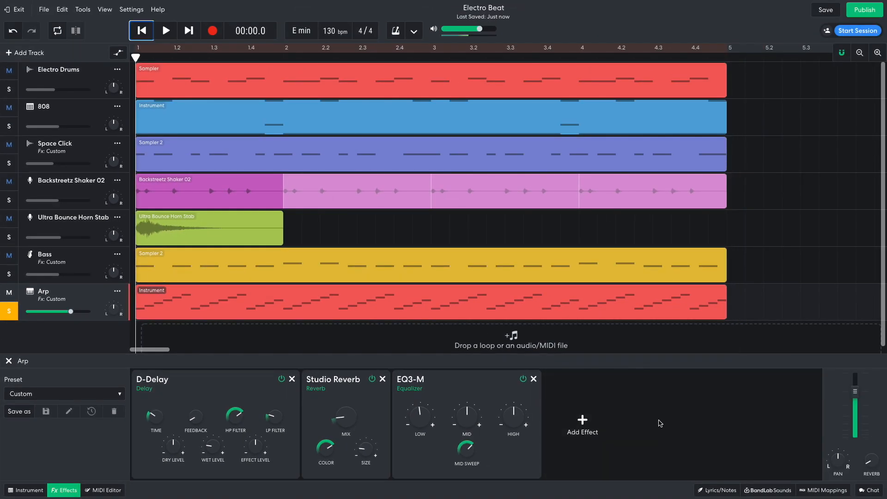
key(space)
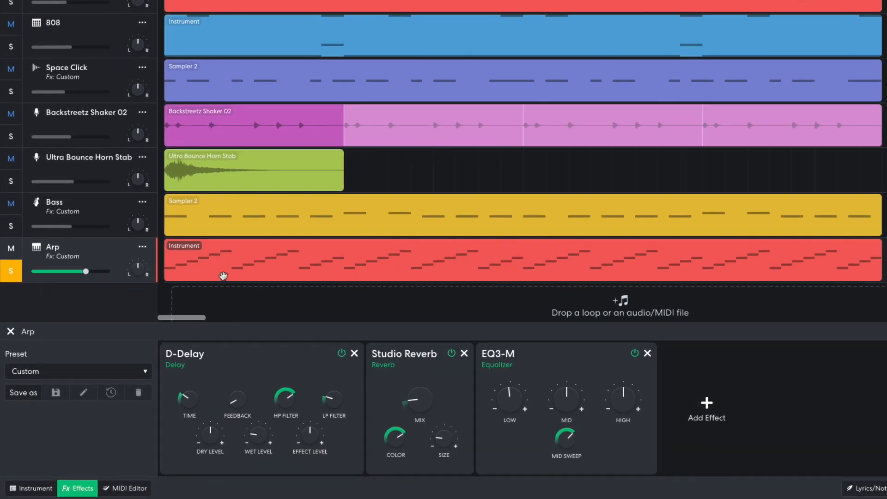
mouse_move(94, 275)
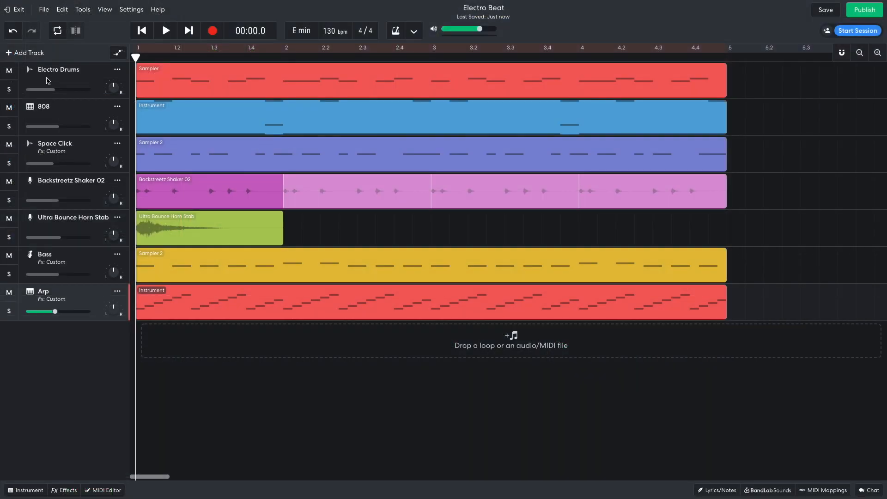
Add an instrument track with the Chill Wave Synth pad and play its four-bar line of sustained notes.
click(38, 54)
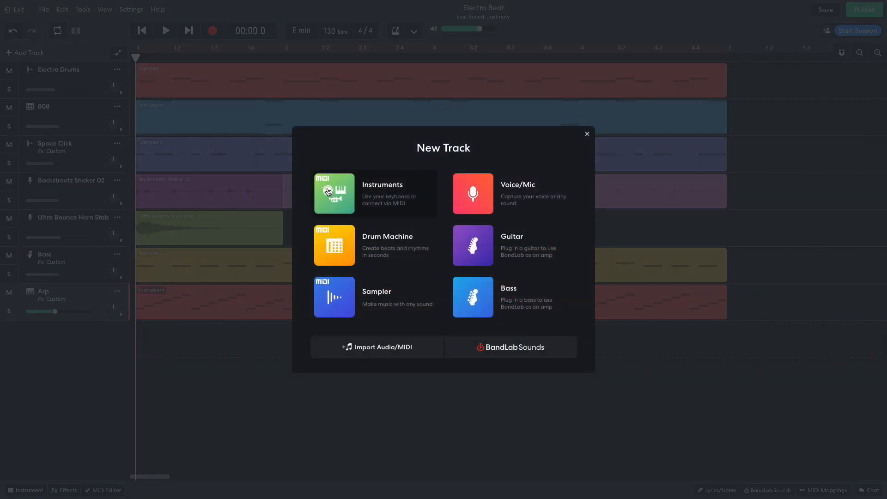
click(328, 192)
click(25, 490)
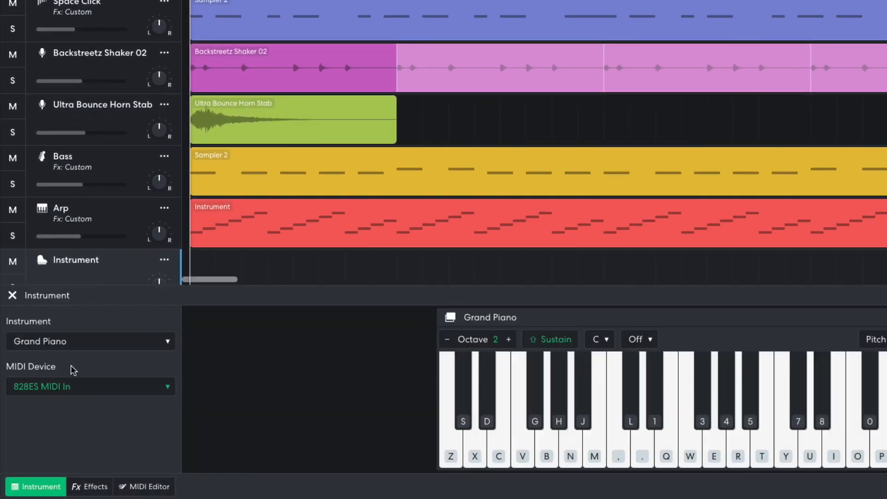
click(79, 342)
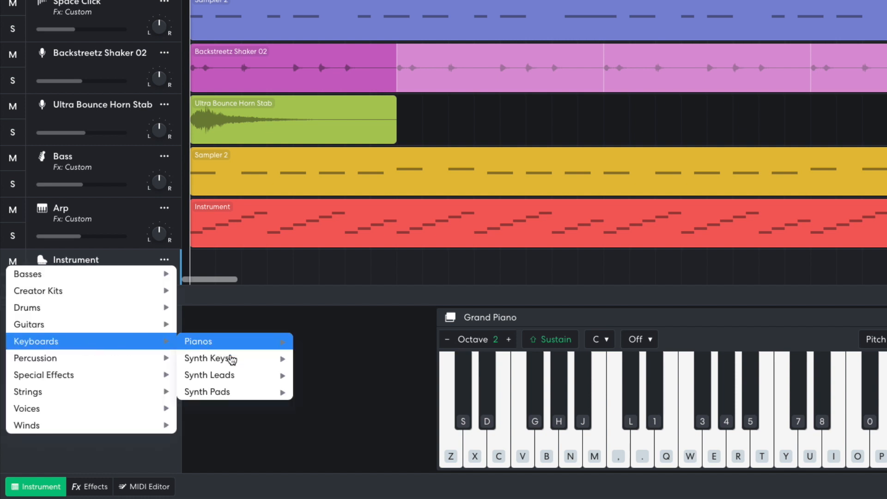
mouse_move(234, 393)
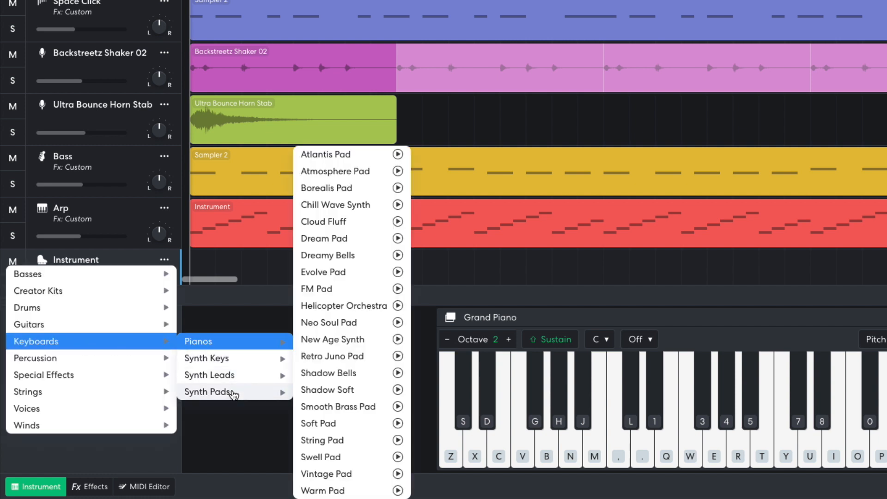
click(367, 211)
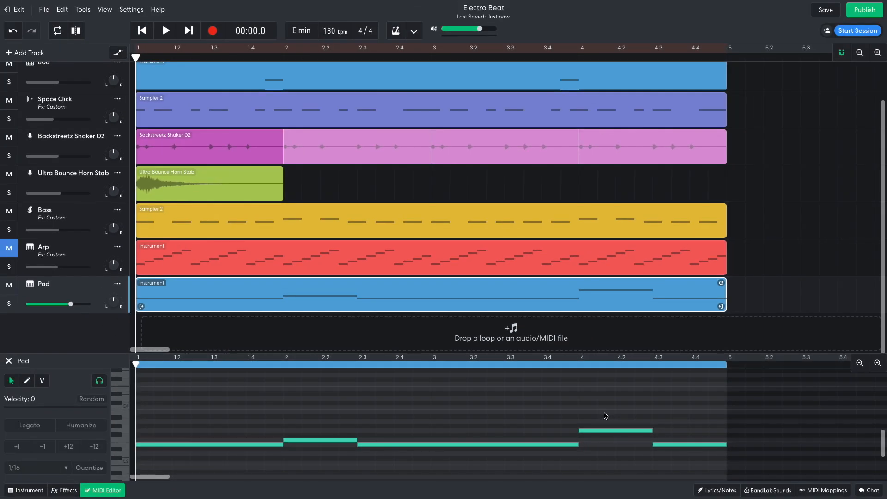
key(space)
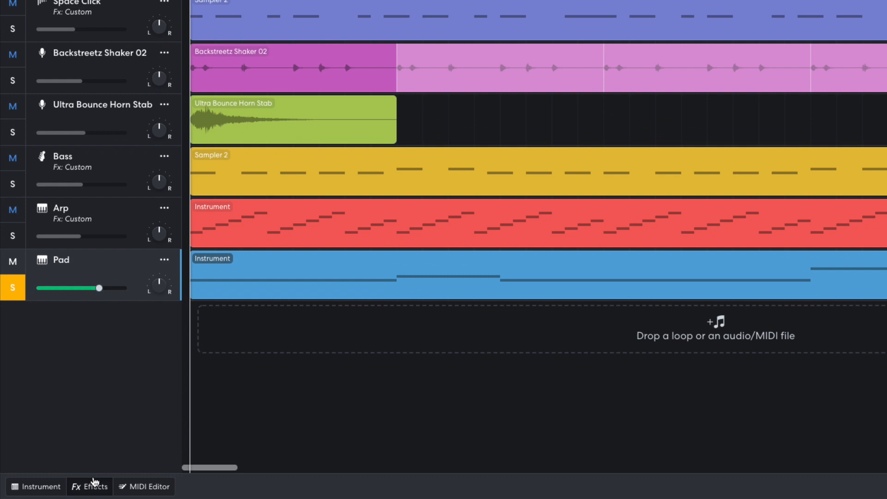
Add a Multi Filter to the Pad track, set it to Highpass with a lowered frequency, and play the track.
click(64, 490)
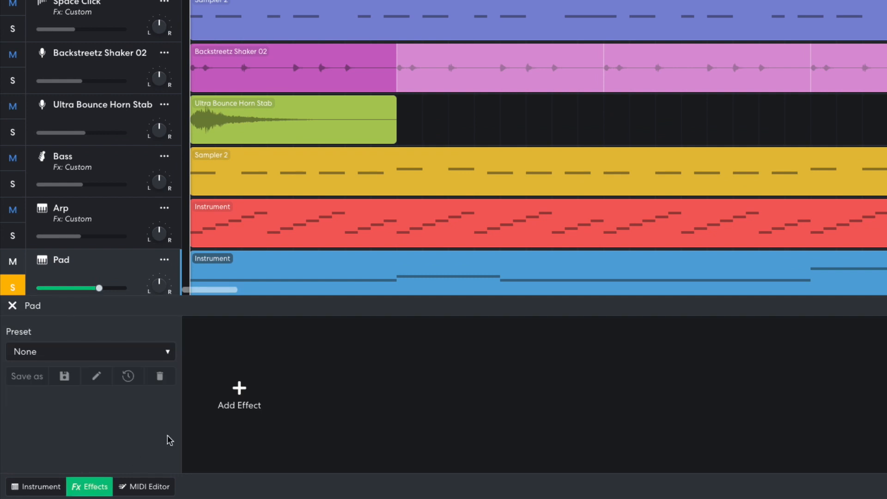
click(238, 392)
mouse_move(236, 443)
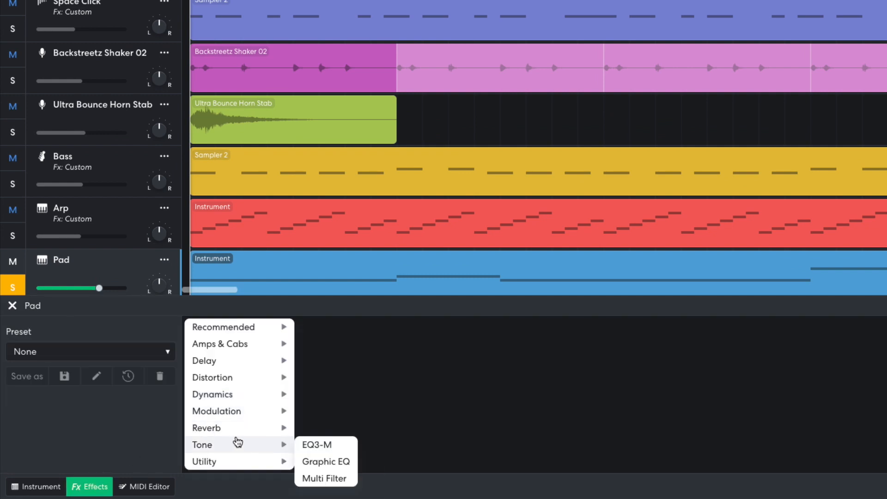
click(318, 480)
click(231, 452)
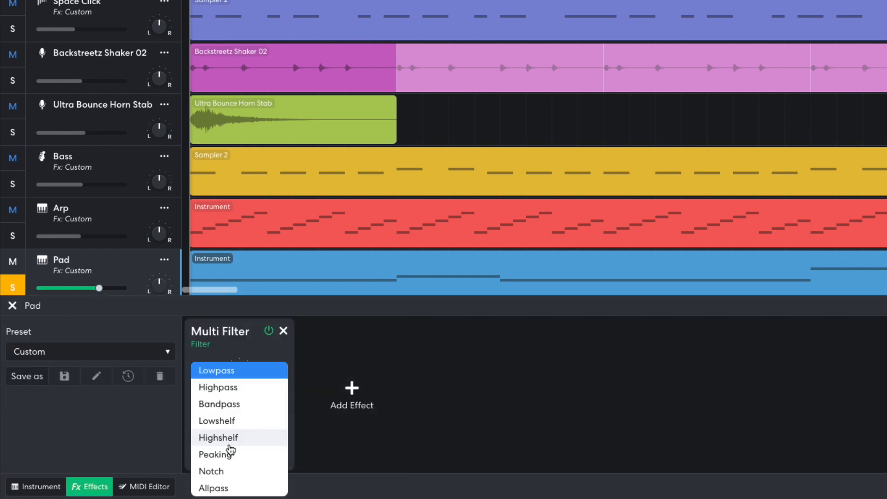
click(245, 392)
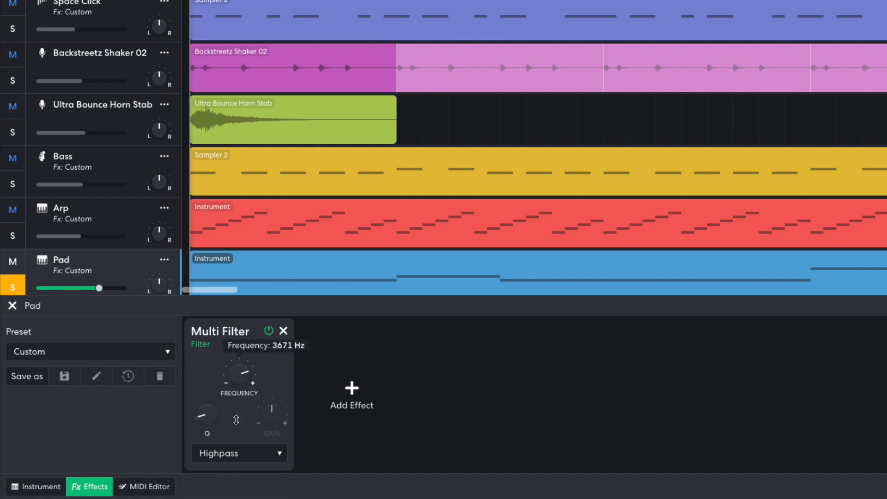
drag(236, 420, 232, 459)
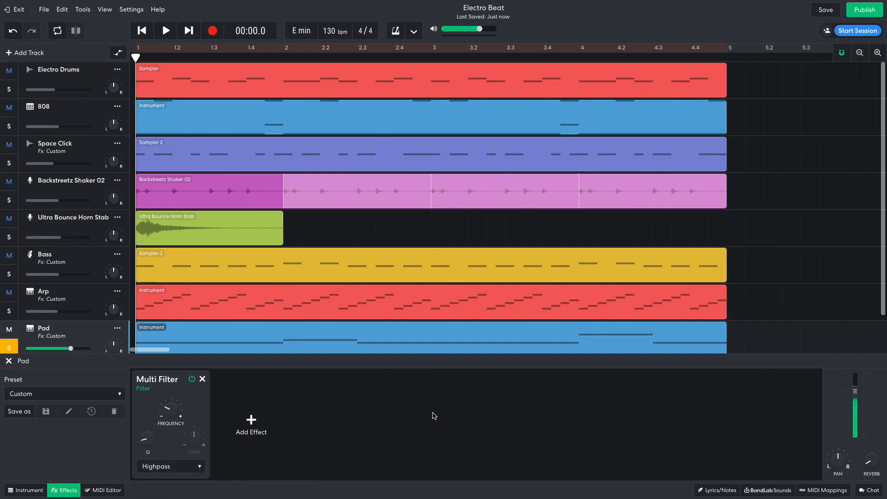
key(space)
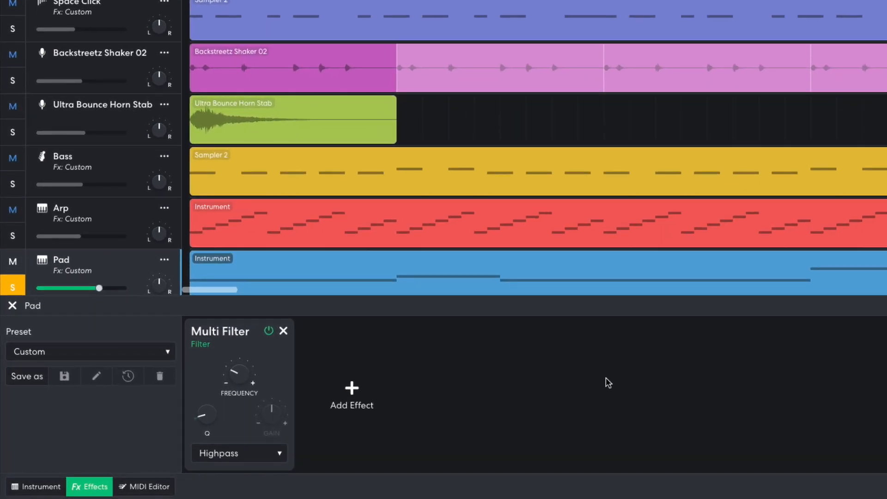
Add an ST Chorus modulation effect after the Multi Filter on the Pad track.
click(341, 395)
mouse_move(341, 411)
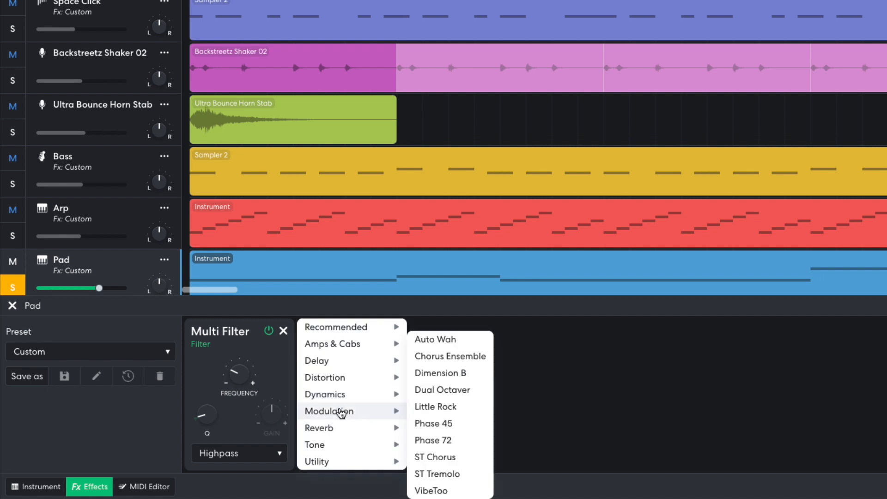
click(450, 456)
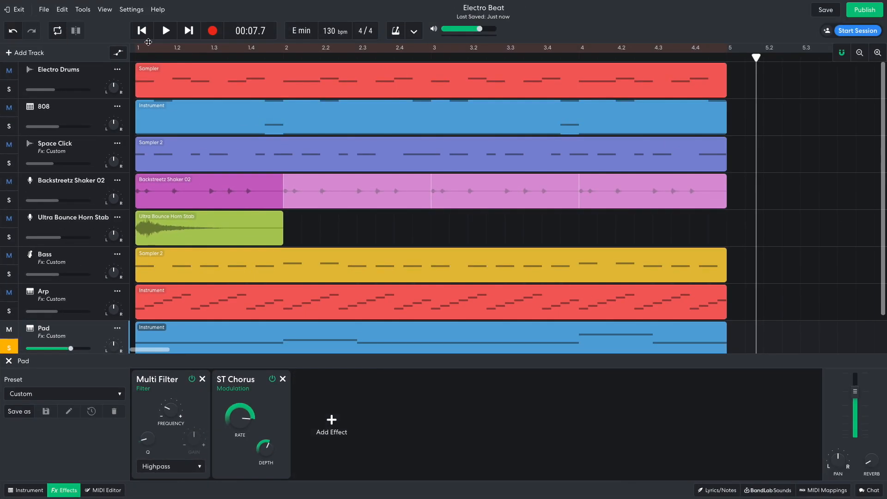
Add a Studio Reverb after the ST Chorus on the Pad track, playing the track from the start before and after adding it.
click(144, 31)
key(space)
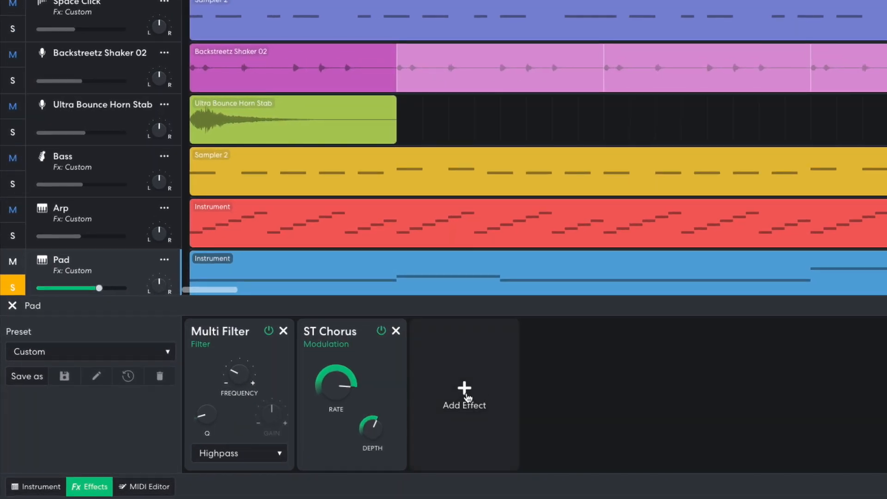
click(332, 423)
mouse_move(333, 451)
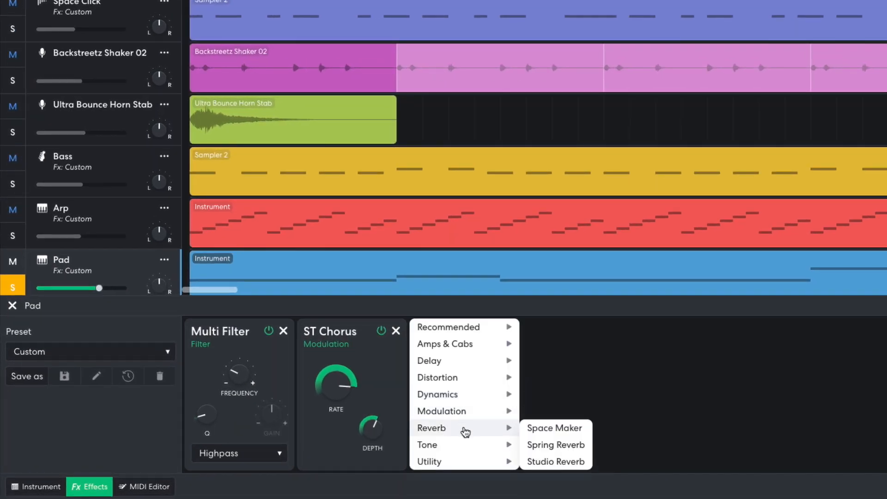
click(548, 463)
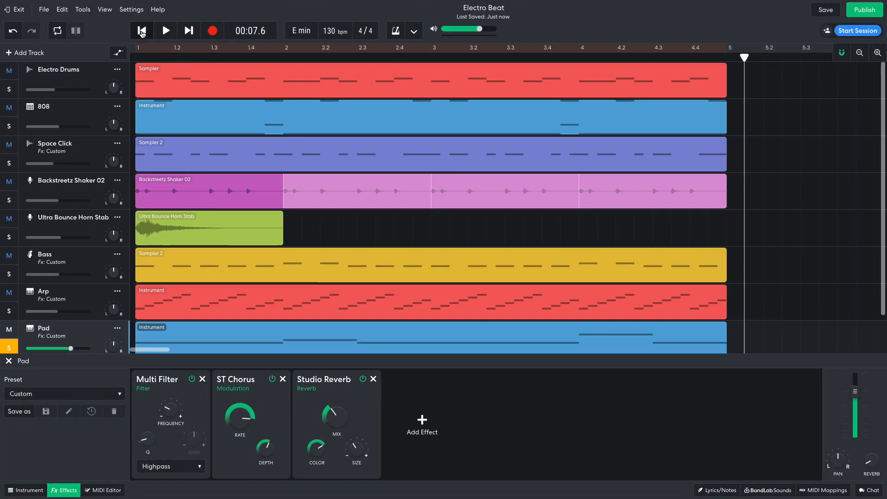
click(141, 31)
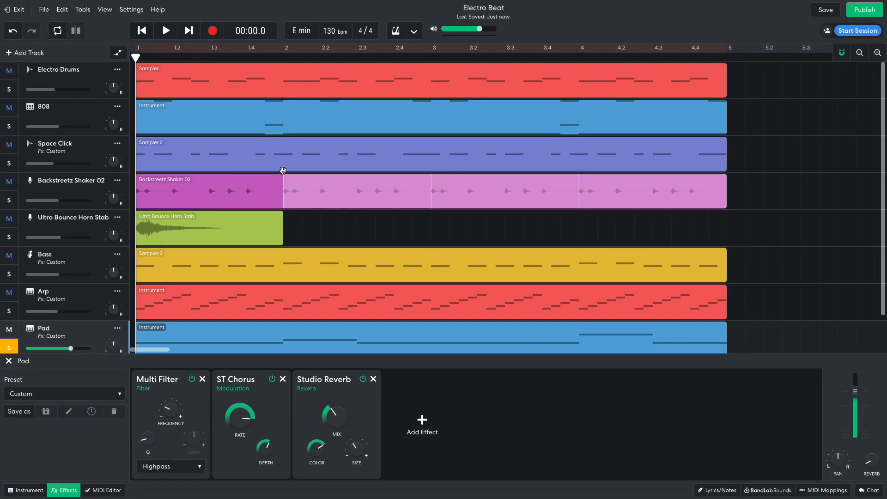
key(space)
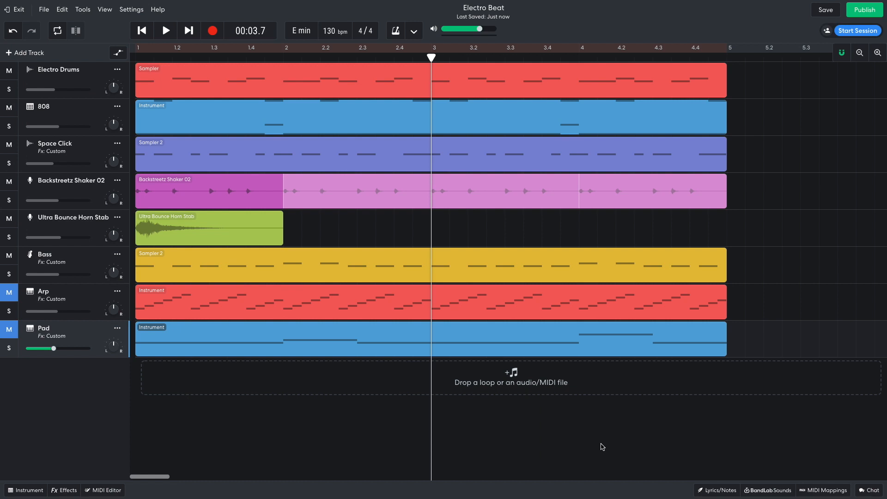
Search the loops for "white noise", place Badder Short White Noise Sweep Up on a new track at bar 4, and play it back.
click(774, 493)
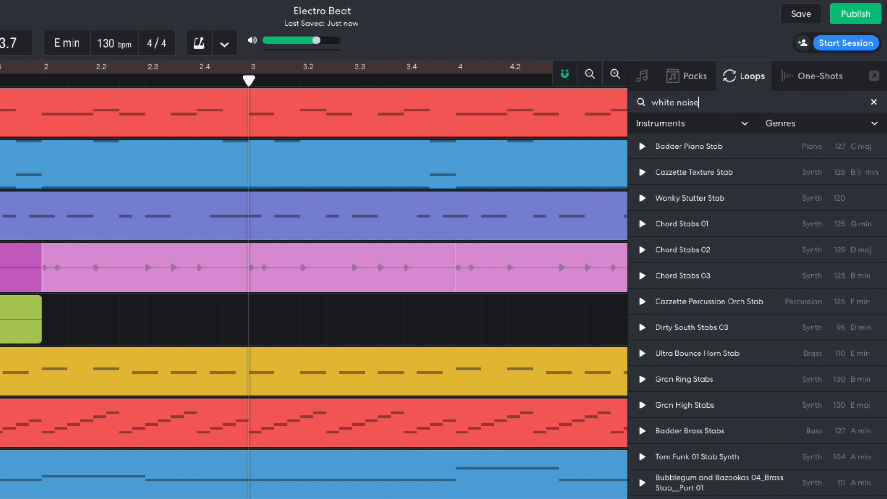
key(Return)
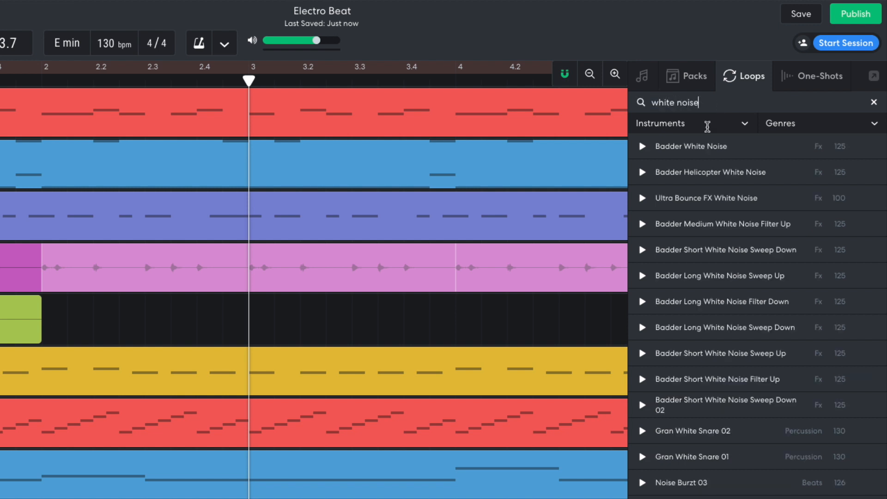
drag(684, 355, 648, 386)
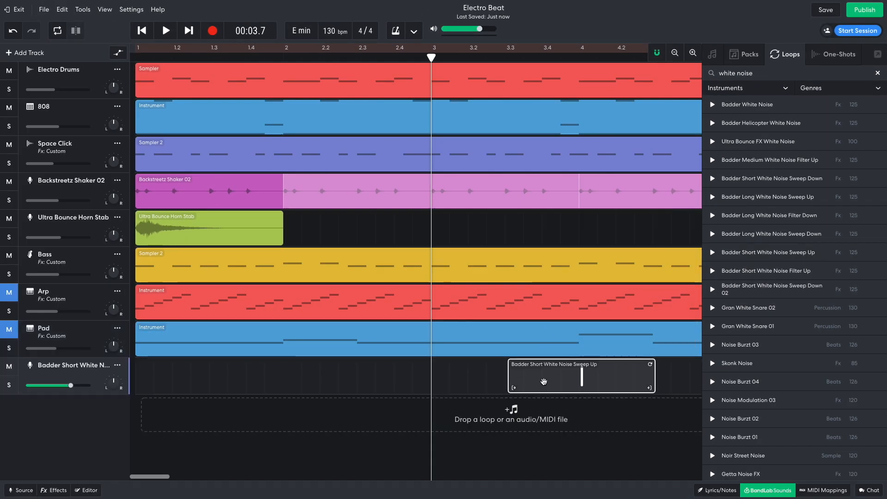
click(757, 488)
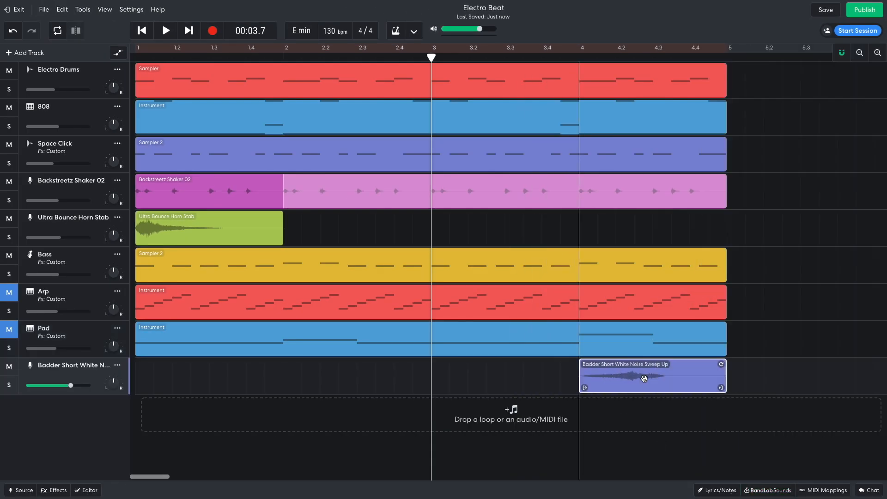
key(space)
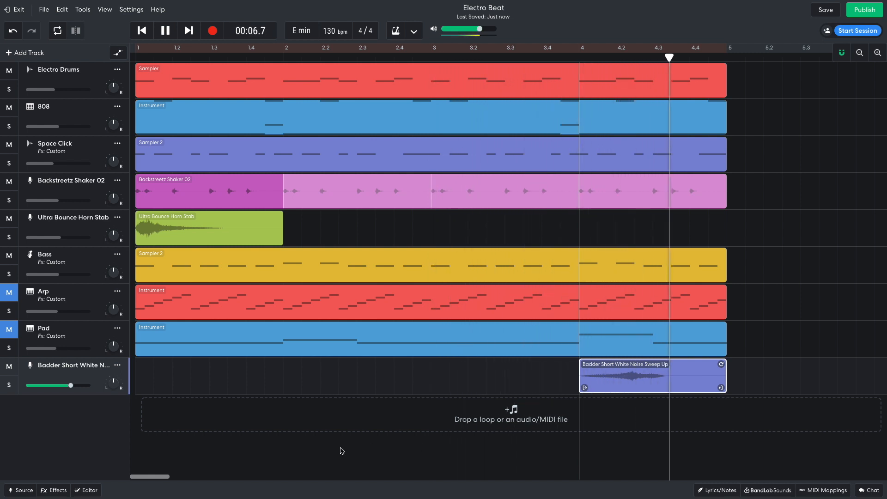
key(space)
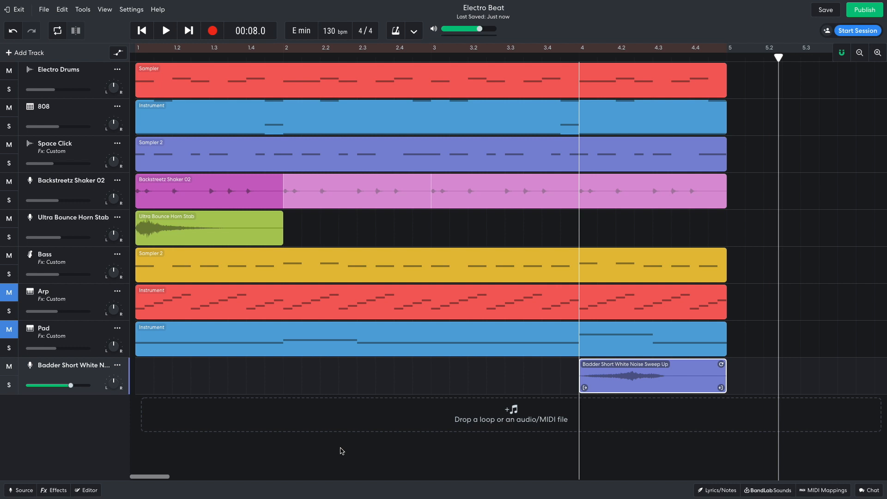
Add a Filter Echo with about 79% feedback to the white noise sweep track, lower the track's volume, and play it back.
click(357, 385)
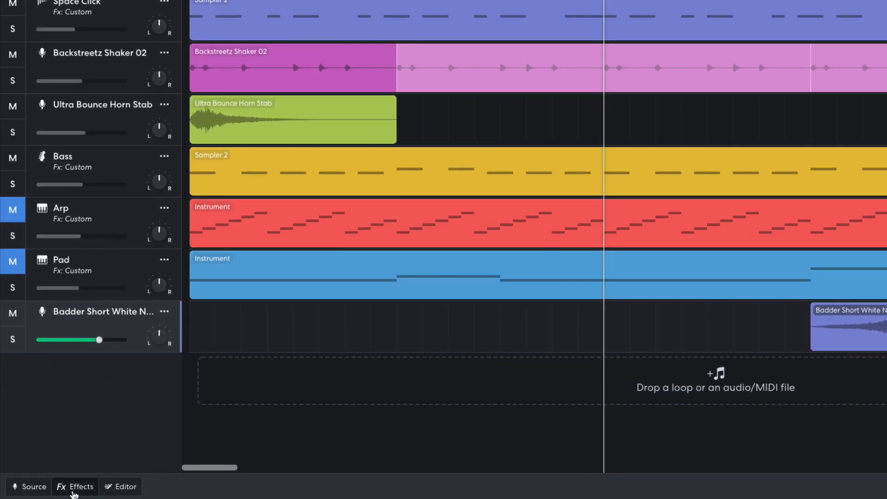
click(54, 491)
click(167, 433)
mouse_move(168, 433)
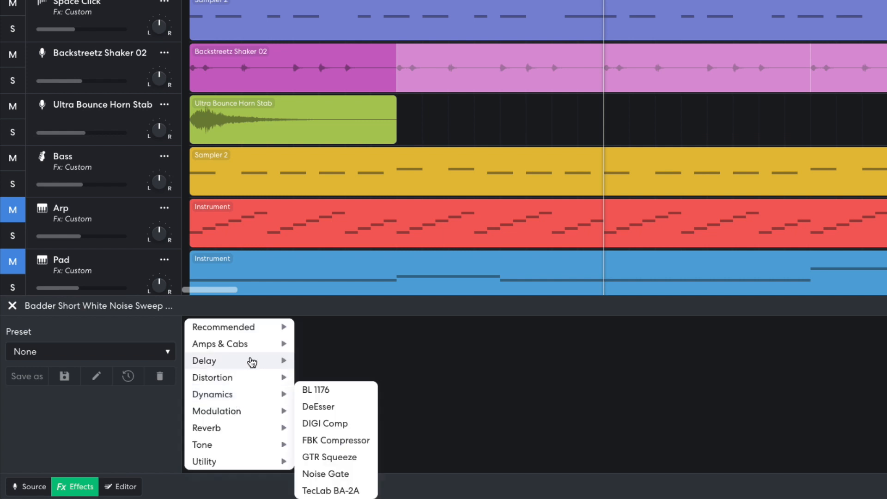
mouse_move(289, 360)
click(334, 377)
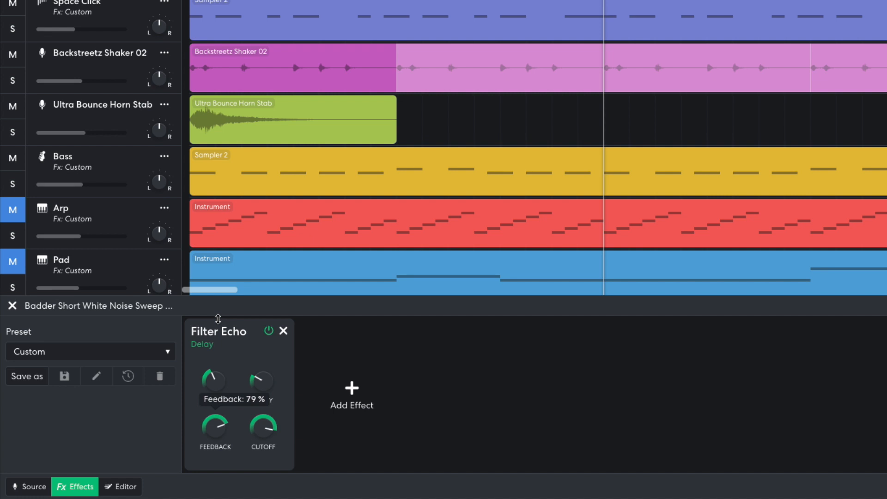
scroll(285, 219, down, 3)
mouse_move(98, 225)
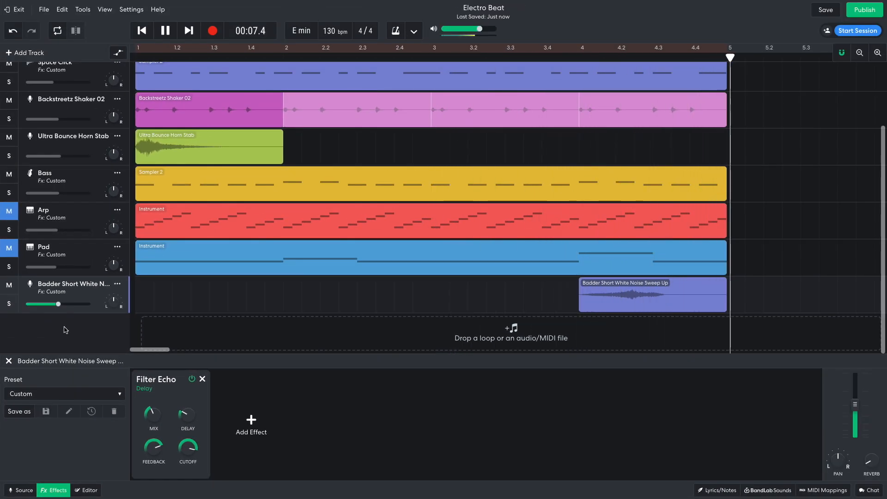
key(space)
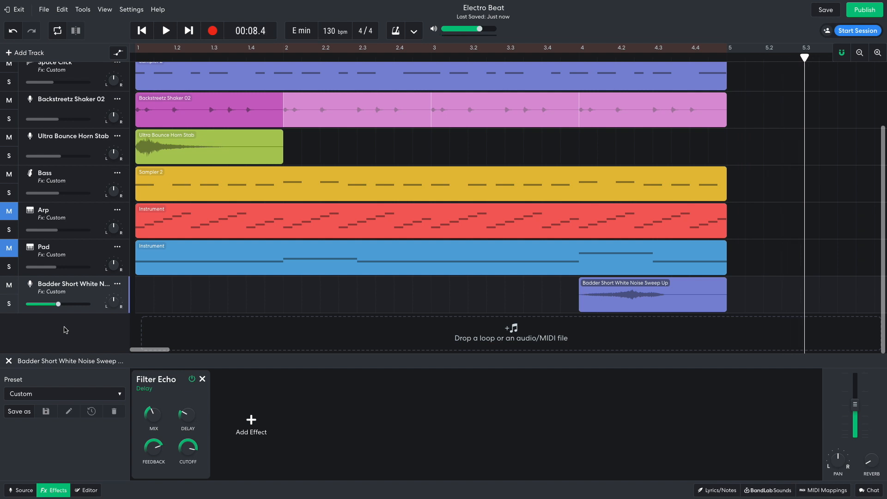